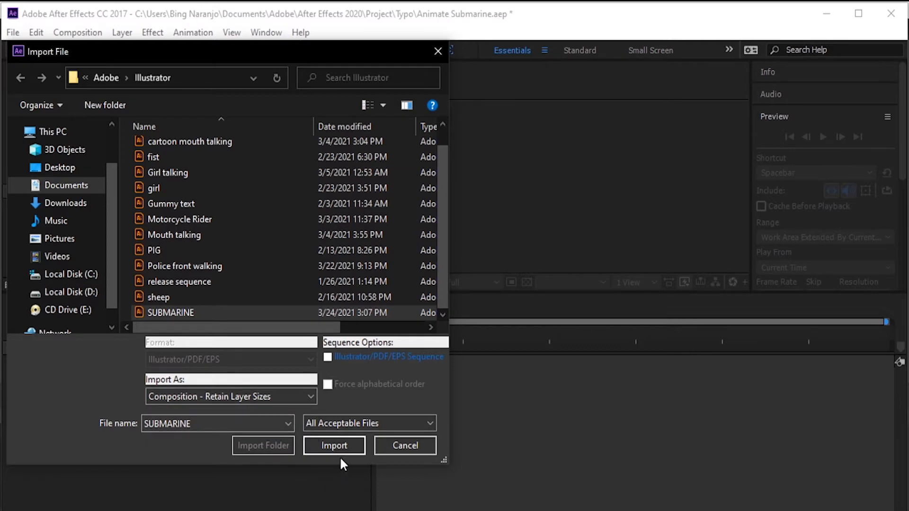
# - Import the SUBMARINE Illustrator file as a composition retaining layer sizes, and open the SUBMARINE composition
pyautogui.click(345, 445)
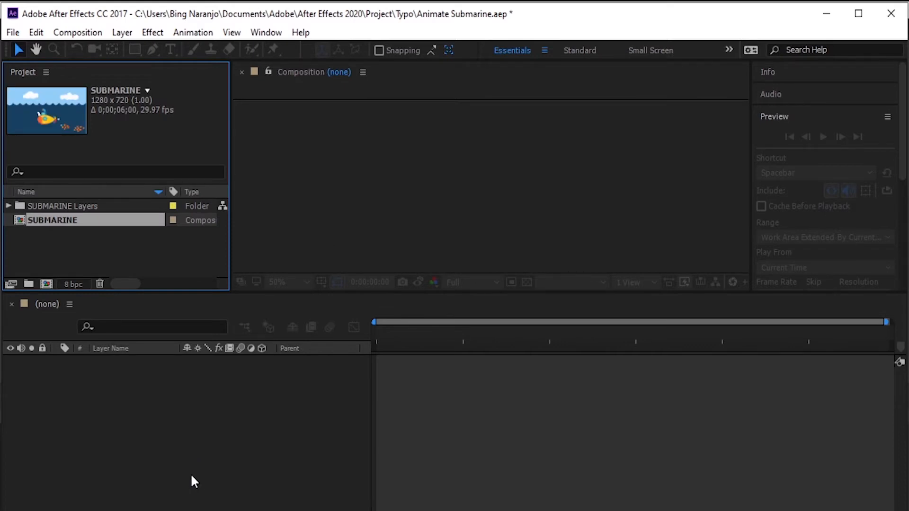
pyautogui.doubleClick(128, 226)
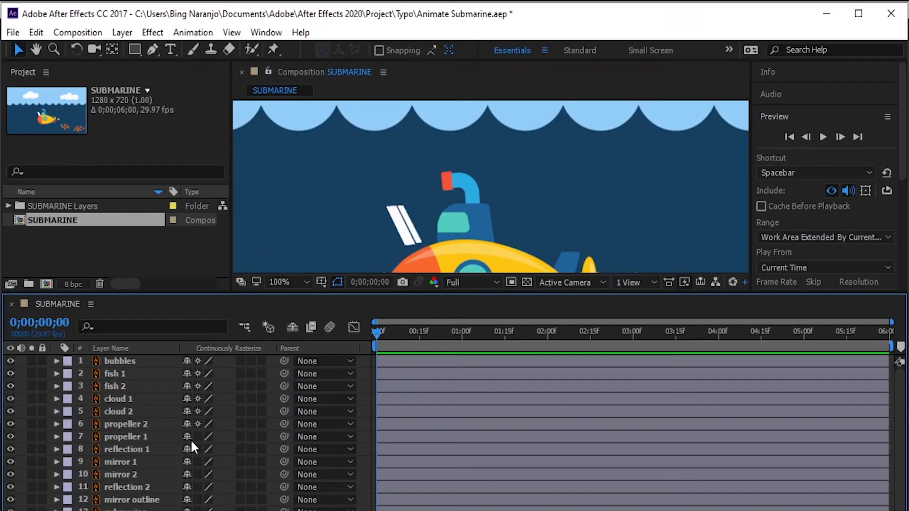
# - Move the reflection 2 layer down onto the submarine's orange nose, beside the round window, to about 532, 488
pyautogui.moveTo(191, 441); pyautogui.dragTo(191, 510)
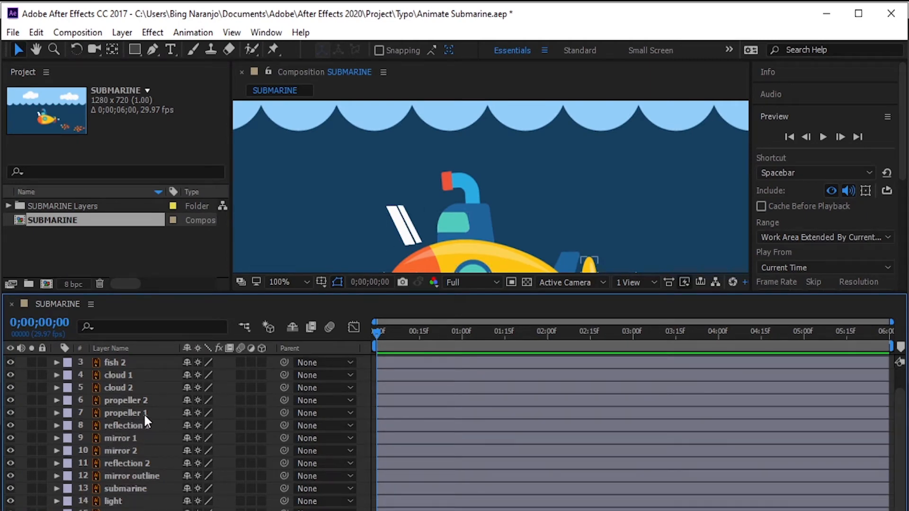
pyautogui.click(139, 462)
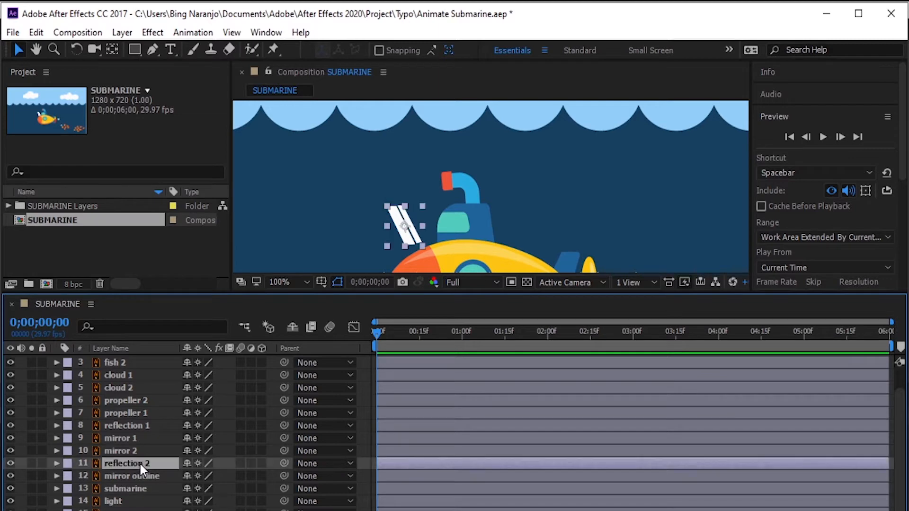
pyautogui.press('Return')
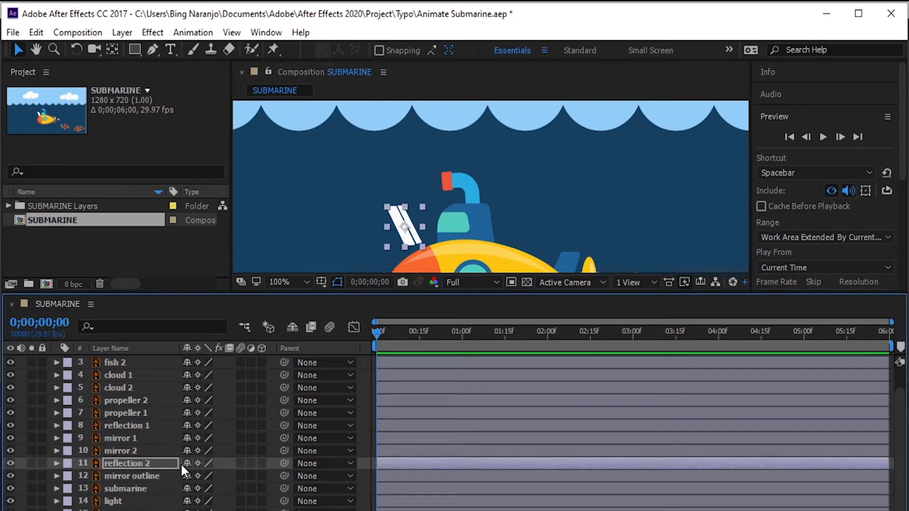
pyautogui.press('h')
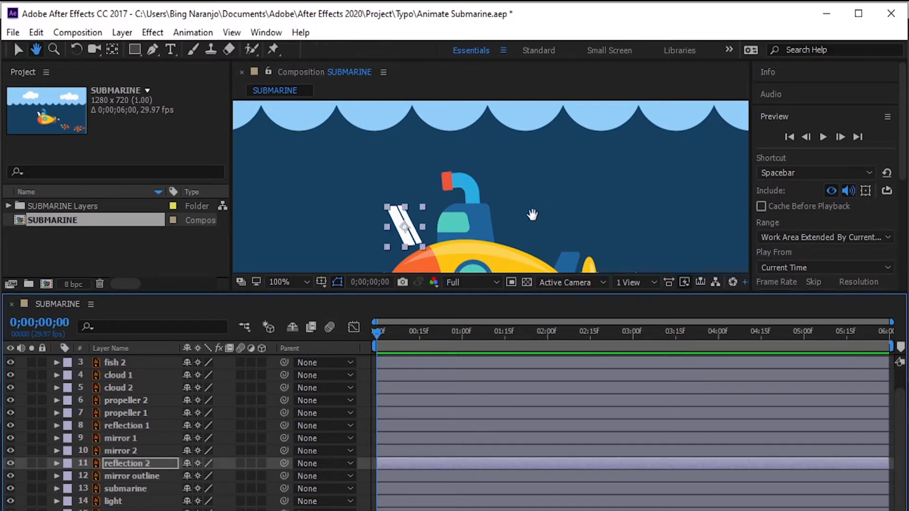
pyautogui.moveTo(513, 223); pyautogui.dragTo(560, 143)
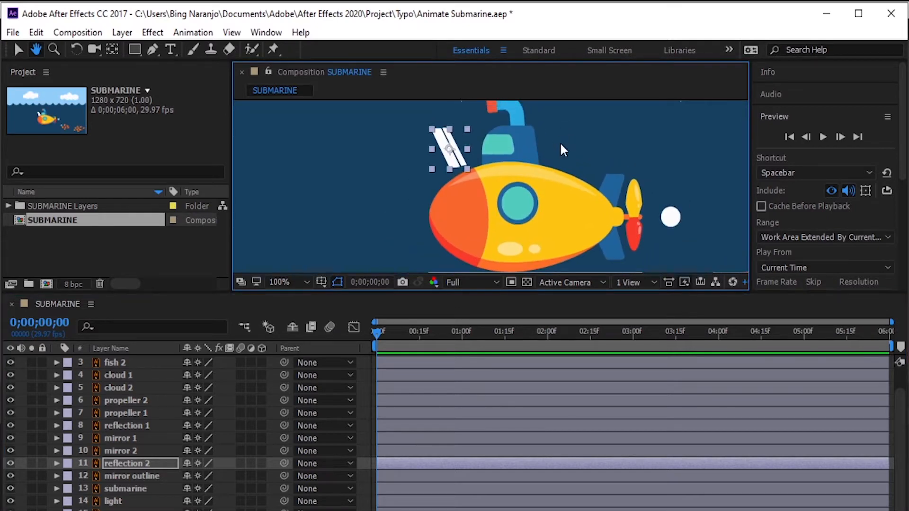
pyautogui.press('v')
pyautogui.press('Down')
pyautogui.press('Down')
pyautogui.press('Down')
pyautogui.press('Down')
pyautogui.press('Down')
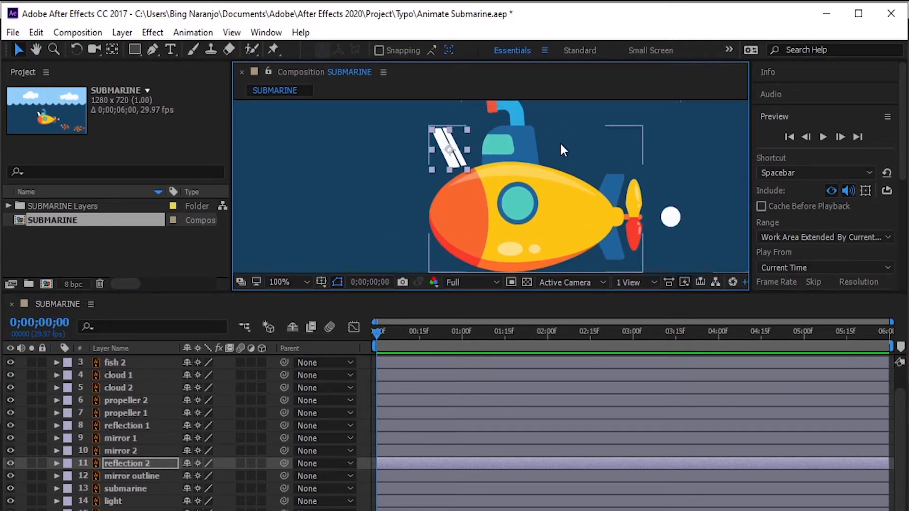
pyautogui.press('Down')
pyautogui.press('Down')
pyautogui.press('Down')
pyautogui.press('Down')
pyautogui.press('Down')
pyautogui.press('Down')
pyautogui.press('Down')
pyautogui.press('Down')
pyautogui.press('Down')
pyautogui.press('Down')
pyautogui.press('Down')
pyautogui.press('Down')
pyautogui.press('Down')
pyautogui.press('Down')
pyautogui.press('Down')
pyautogui.press('Down')
pyautogui.press('Down')
pyautogui.press('Down')
pyautogui.press('Down')
pyautogui.press('Down')
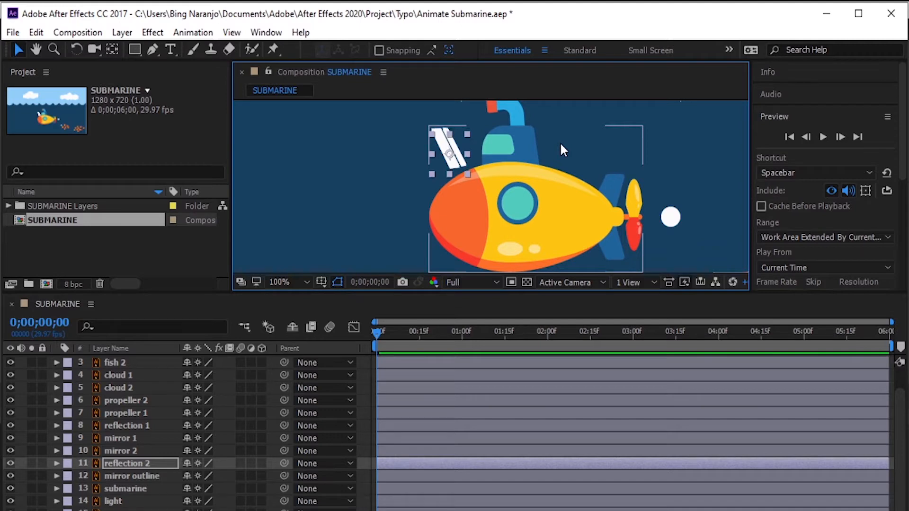
pyautogui.press('Down')
pyautogui.press('Down')
pyautogui.press('Down')
pyautogui.press('Down')
pyautogui.press('Down')
pyautogui.press('Down')
pyautogui.press('Down')
pyautogui.press('Down')
pyautogui.press('Down')
pyautogui.press('Down')
pyautogui.press('Down')
pyautogui.press('Down')
pyautogui.press('Down')
pyautogui.press('Down')
pyautogui.press('Down')
pyautogui.press('Down')
pyautogui.press('Down')
pyautogui.press('Down')
pyautogui.press('Down')
pyautogui.press('Down')
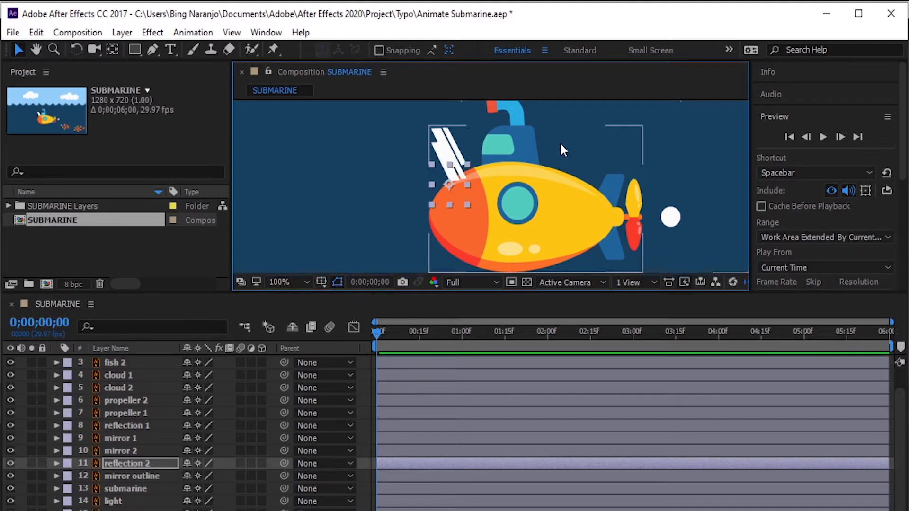
pyautogui.press('Down')
pyautogui.press('Down')
pyautogui.press('Down')
pyautogui.press('Down')
pyautogui.press('Down')
pyautogui.press('Down')
pyautogui.press('Down')
pyautogui.press('Down')
pyautogui.press('Down')
pyautogui.press('Down')
pyautogui.press('Down')
pyautogui.press('Down')
pyautogui.press('Down')
pyautogui.press('Down')
pyautogui.press('Down')
pyautogui.press('Down')
pyautogui.press('Down')
pyautogui.press('Down')
pyautogui.press('Down')
pyautogui.press('Down')
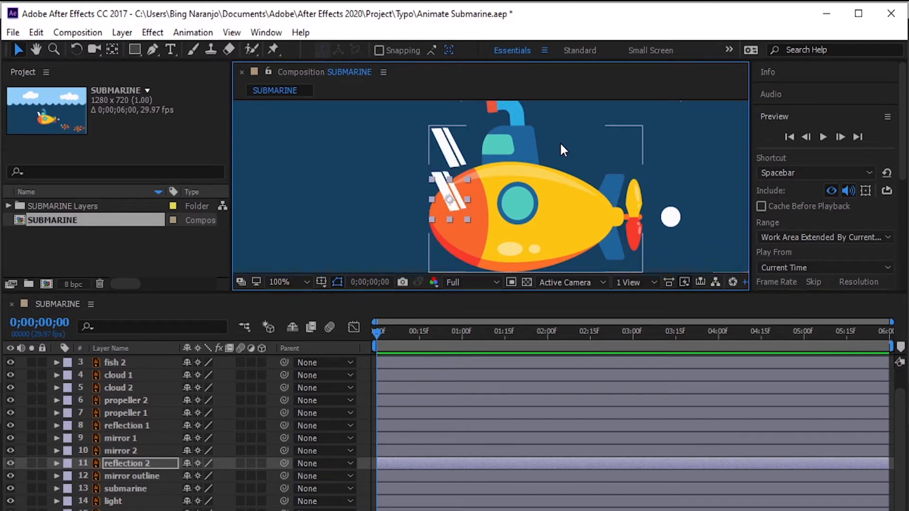
pyautogui.press('Down')
pyautogui.press('Down')
pyautogui.press('Down')
pyautogui.press('Down')
pyautogui.press('Down')
pyautogui.press('Down')
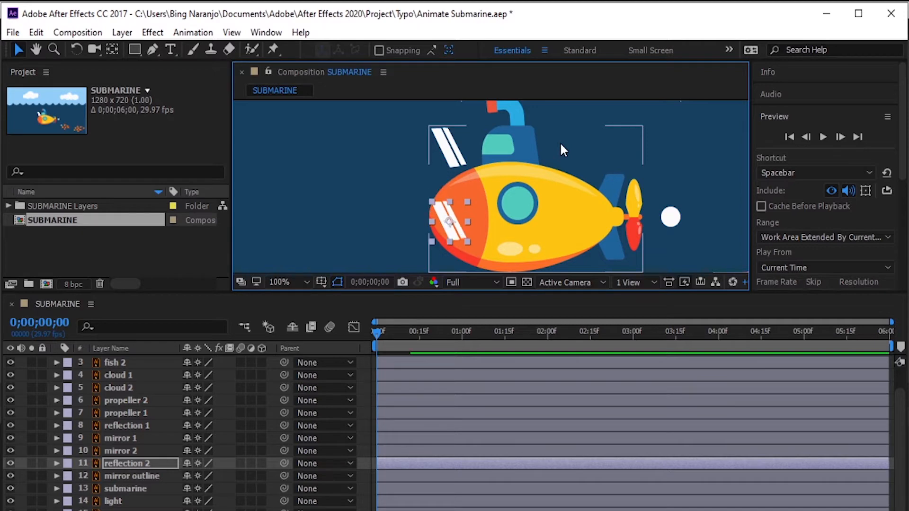
pyautogui.press('Up')
pyautogui.press('Up')
pyautogui.press('Up')
pyautogui.press('Up')
pyautogui.press('Up')
pyautogui.press('Up')
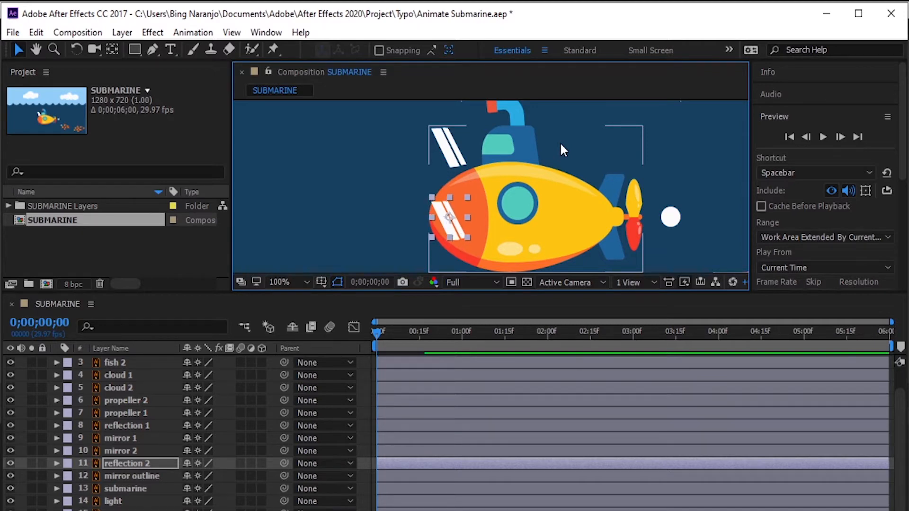
pyautogui.hotkey('shift', 'Right')
pyautogui.hotkey('shift', 'Right')
pyautogui.hotkey('shift', 'Right')
pyautogui.hotkey('shift', 'Right')
pyautogui.hotkey('shift', 'Right')
pyautogui.hotkey('shift', 'Right')
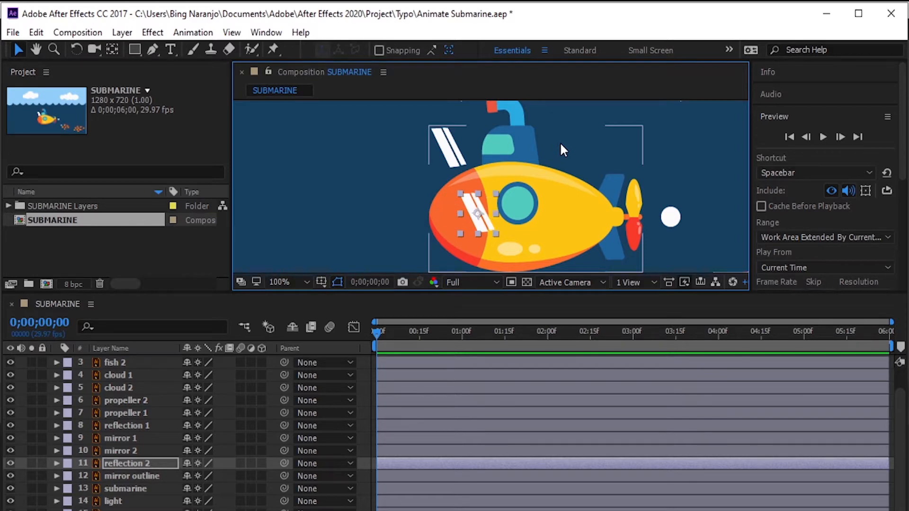
pyautogui.press('Up')
pyautogui.press('Up')
pyautogui.press('Up')
pyautogui.press('Up')
pyautogui.press('Up')
pyautogui.press('Up')
pyautogui.press('Up')
pyautogui.press('Up')
pyautogui.press('Up')
pyautogui.press('Up')
pyautogui.press('Up')
pyautogui.press('Up')
pyautogui.press('Up')
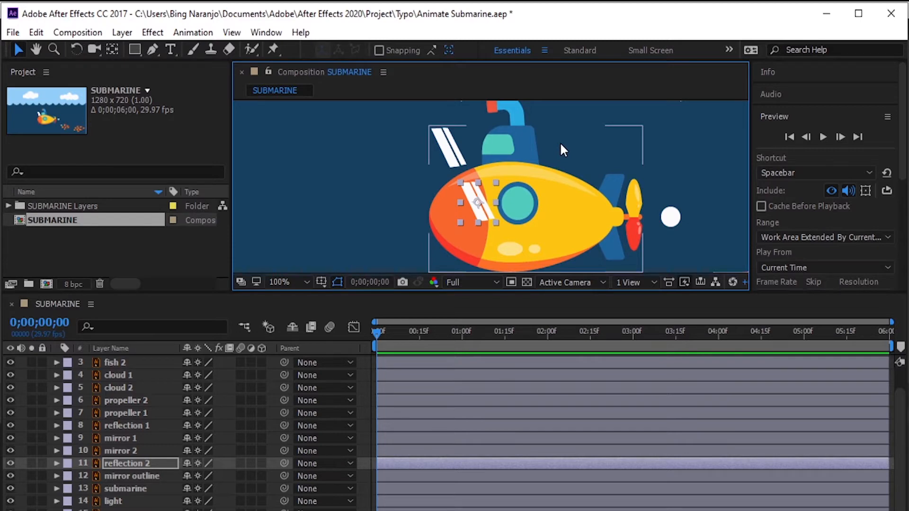
pyautogui.hotkey('shift', 'Left')
pyautogui.hotkey('shift', 'Left')
pyautogui.hotkey('shift', 'Left')
pyautogui.hotkey('shift', 'Left')
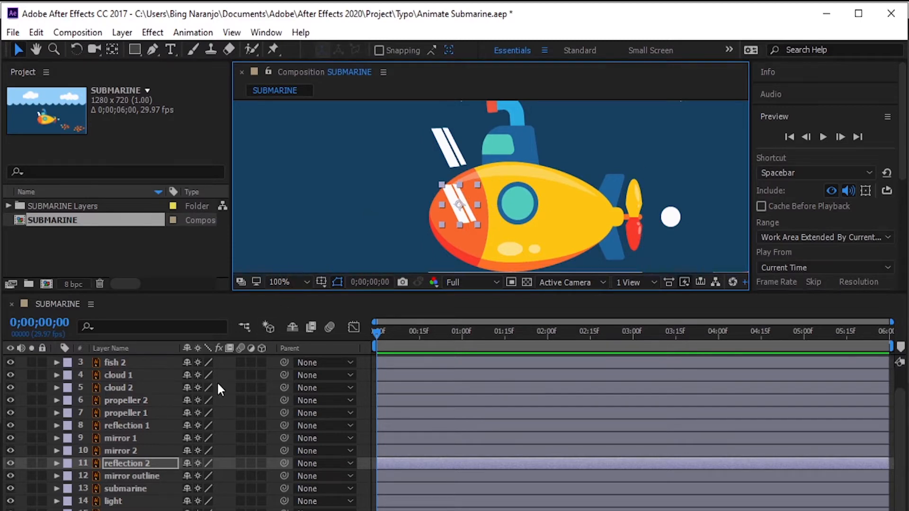
# - Add starting Position keyframes at 0 seconds to the reflection 1 and reflection 2 layers
pyautogui.click(158, 425)
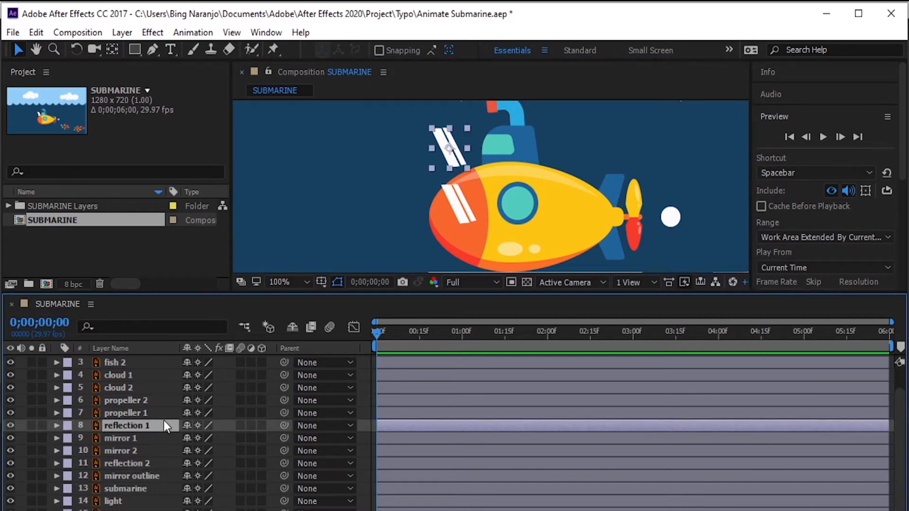
pyautogui.keyDown('ctrl'); pyautogui.click(161, 466); pyautogui.keyUp('ctrl')
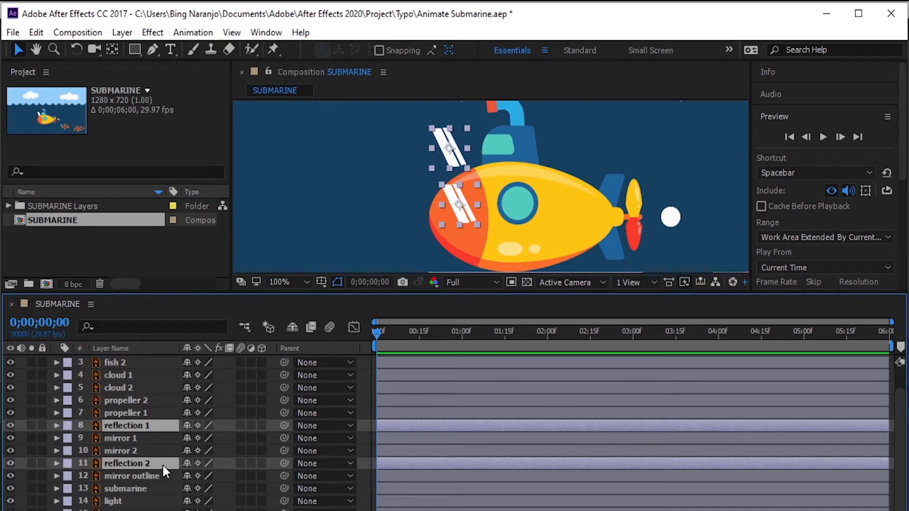
pyautogui.press('p')
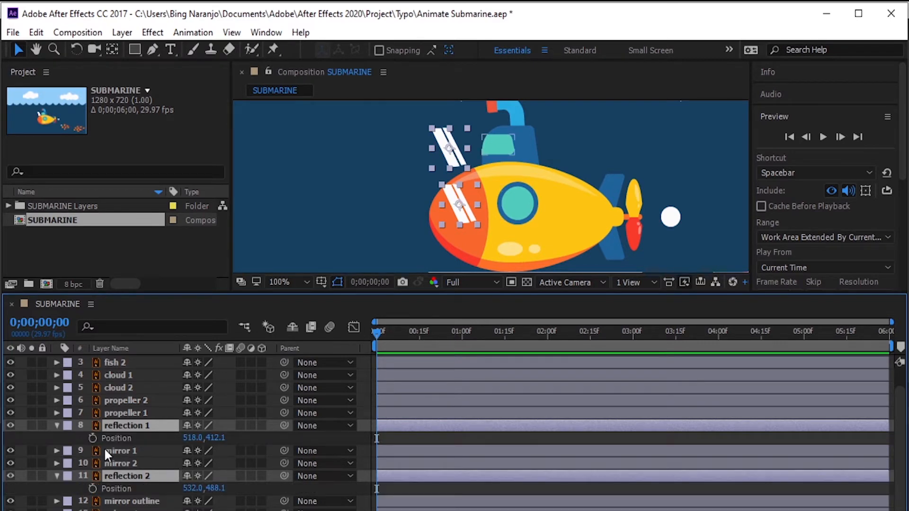
pyautogui.click(93, 437)
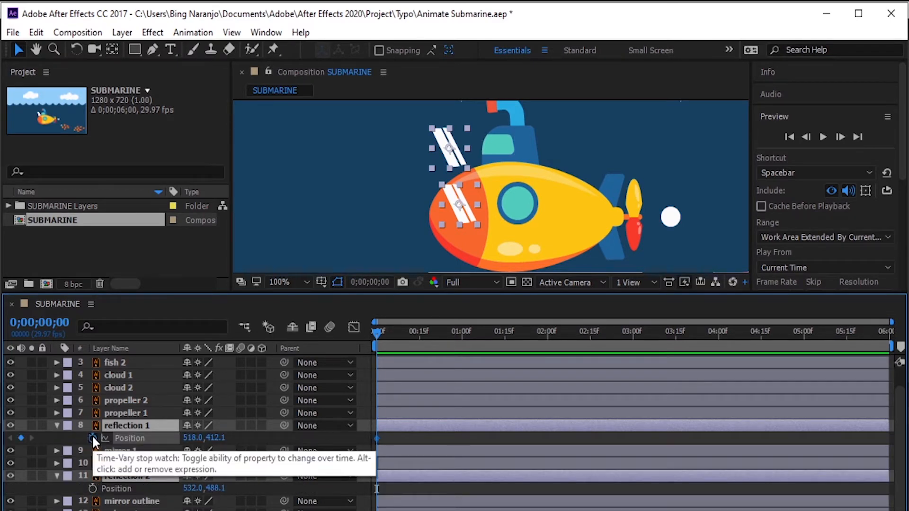
pyautogui.click(92, 488)
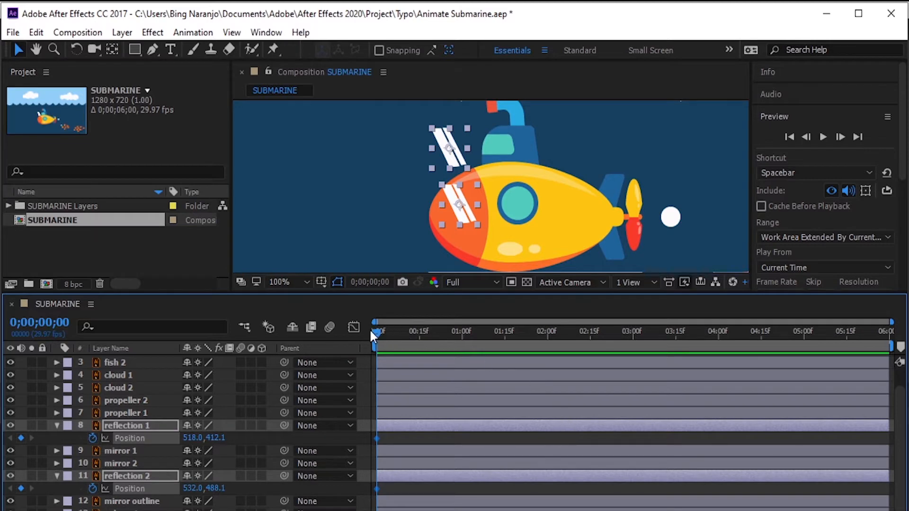
# - Move the current time to 0;00;01;00 and shorten the work area to end just after it
pyautogui.moveTo(373, 331); pyautogui.dragTo(460, 341)
pyautogui.moveTo(892, 346); pyautogui.dragTo(826, 346)
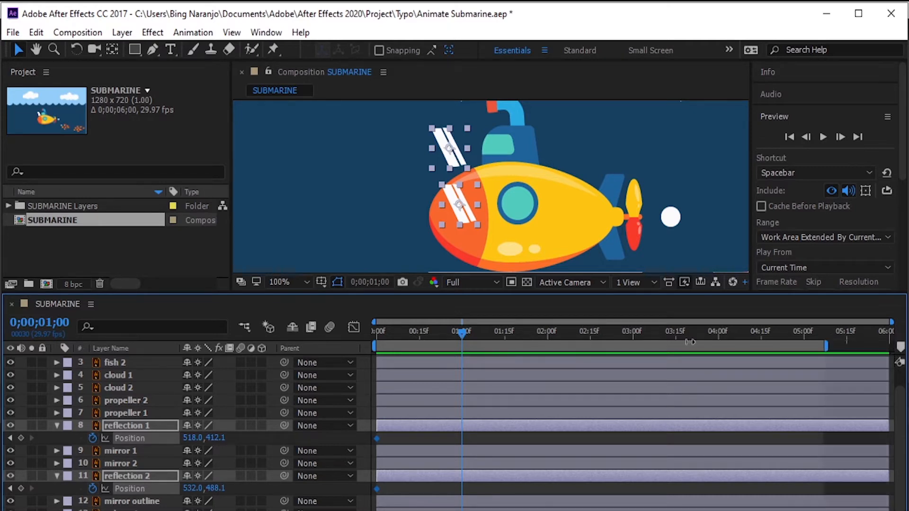
pyautogui.moveTo(690, 342); pyautogui.dragTo(478, 373)
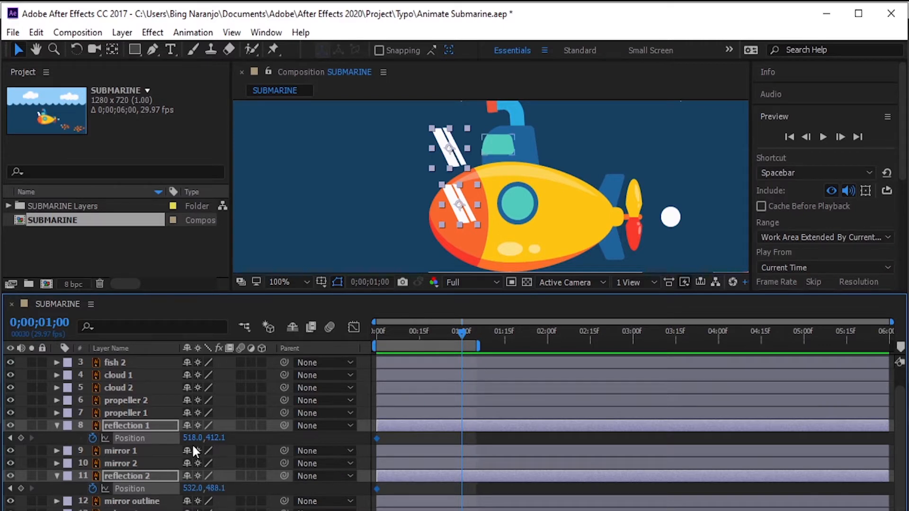
# - Shift both reflections horizontally past the windows, reflection 1 to 664.0, 412.1 and reflection 2 to 678.0, 488.1, and preview the motion
pyautogui.moveTo(191, 438); pyautogui.dragTo(290, 437)
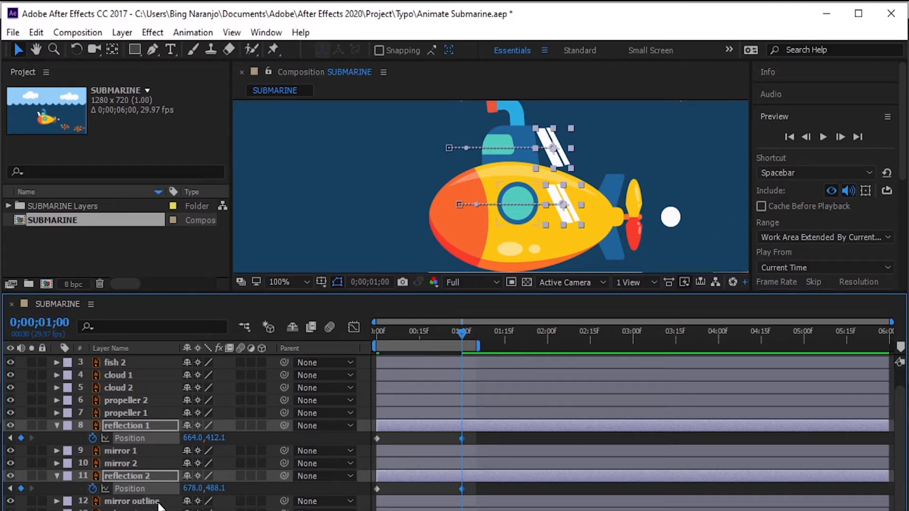
pyautogui.click(824, 137)
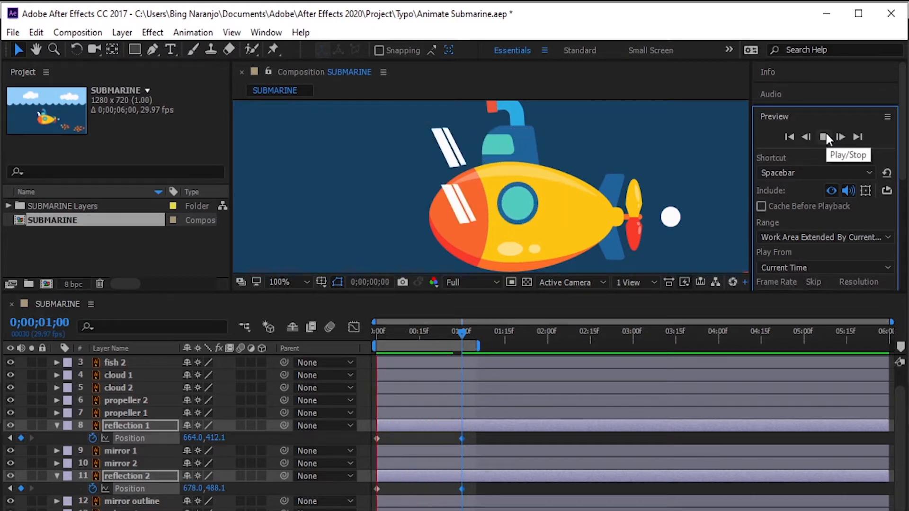
pyautogui.click(824, 136)
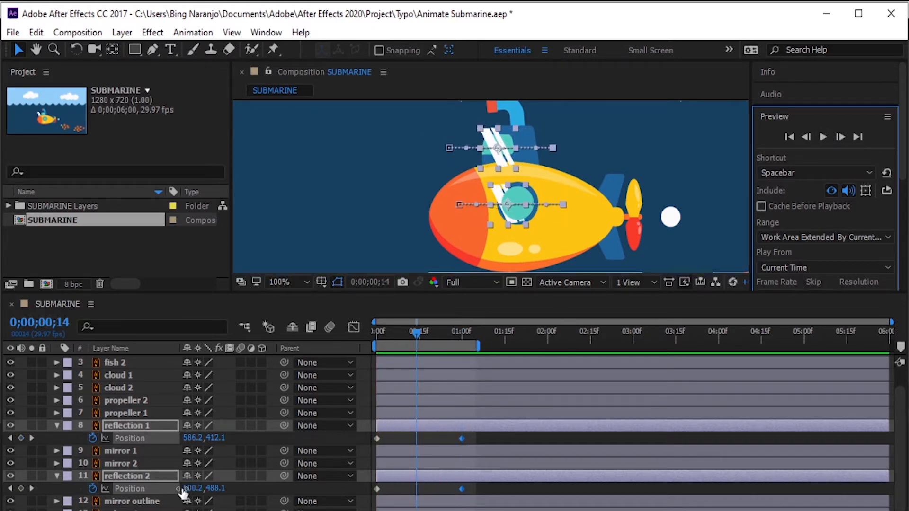
# - Reorder the layers so that reflection 2 sits directly above mirror 2
pyautogui.click(163, 502)
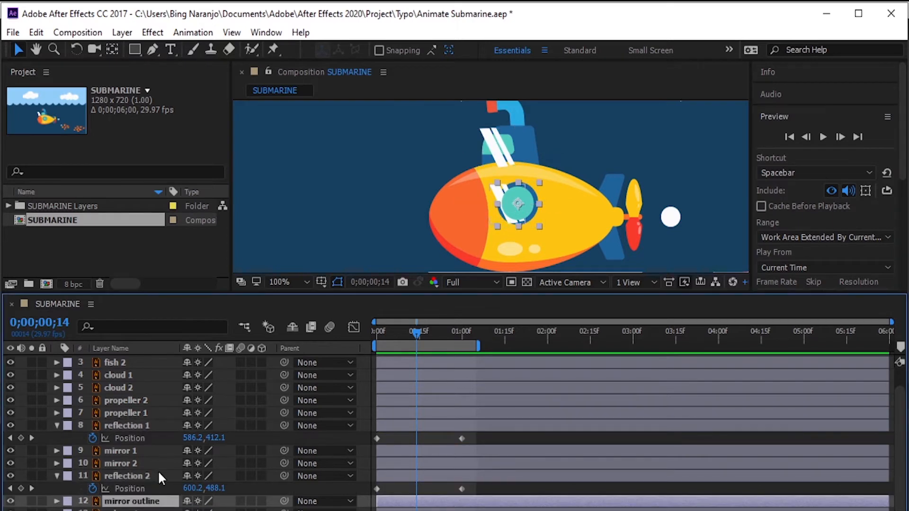
pyautogui.moveTo(155, 475); pyautogui.dragTo(157, 457)
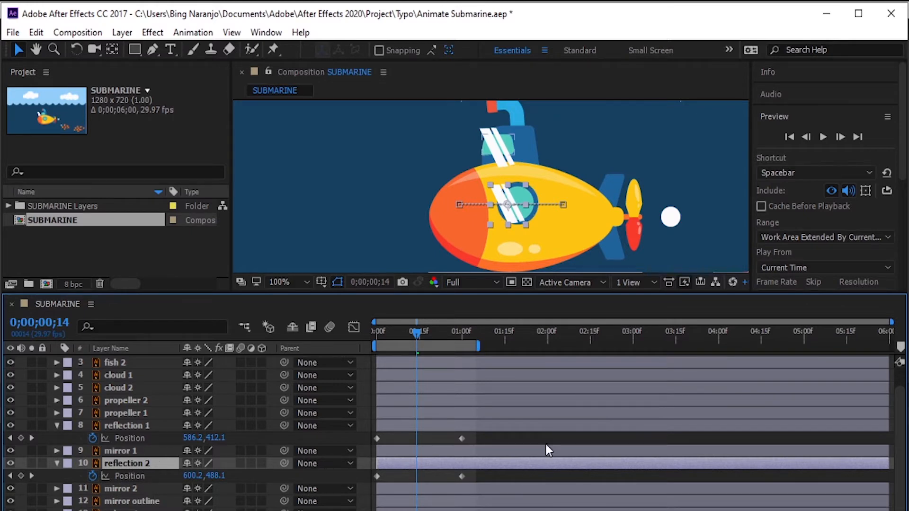
# - Apply Easy Ease to all Position keyframes of reflection 1 and reflection 2, and preview the eased motion
pyautogui.moveTo(535, 440); pyautogui.dragTo(357, 496)
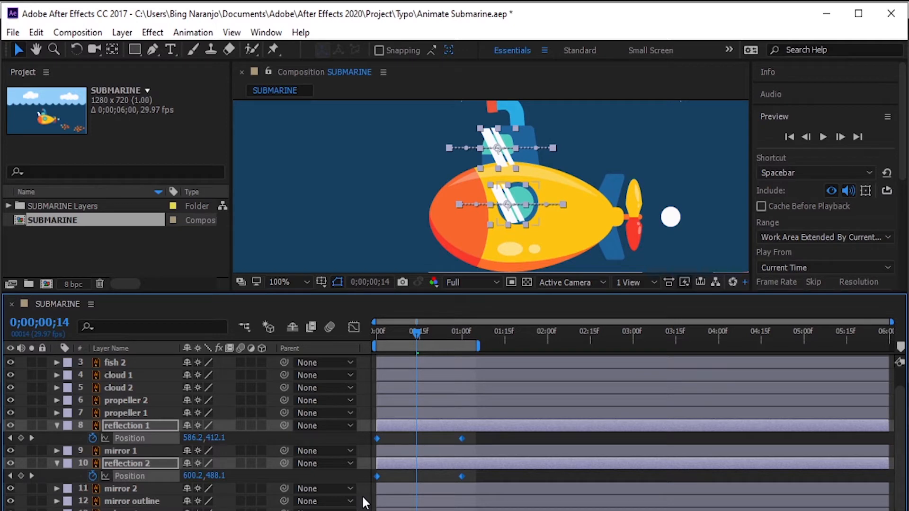
pyautogui.press('F9')
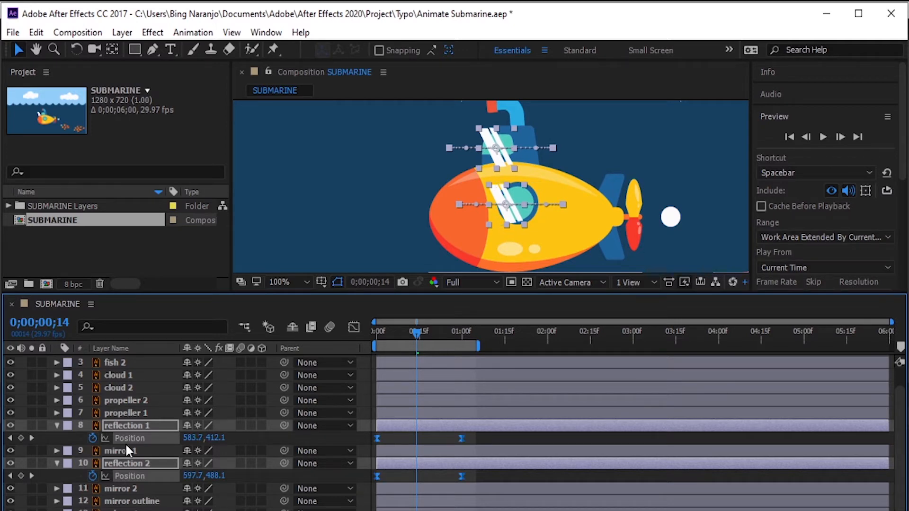
pyautogui.click(823, 135)
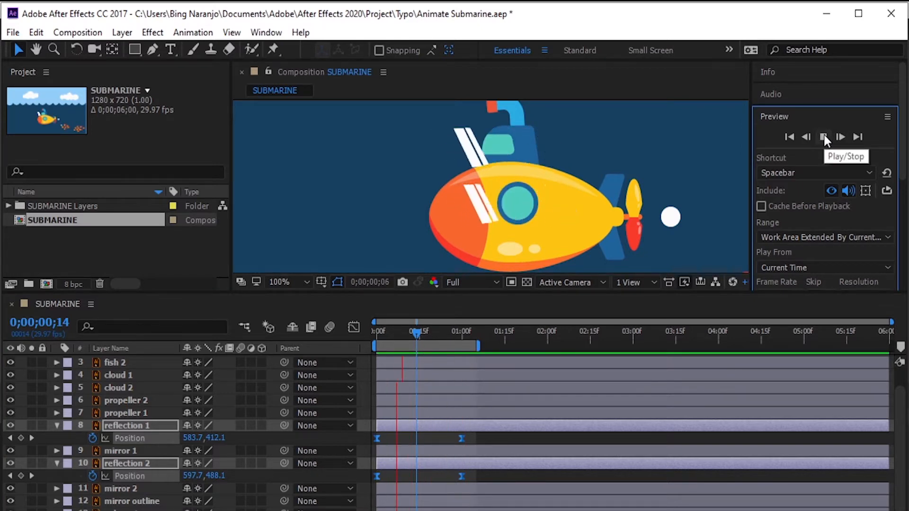
pyautogui.click(824, 137)
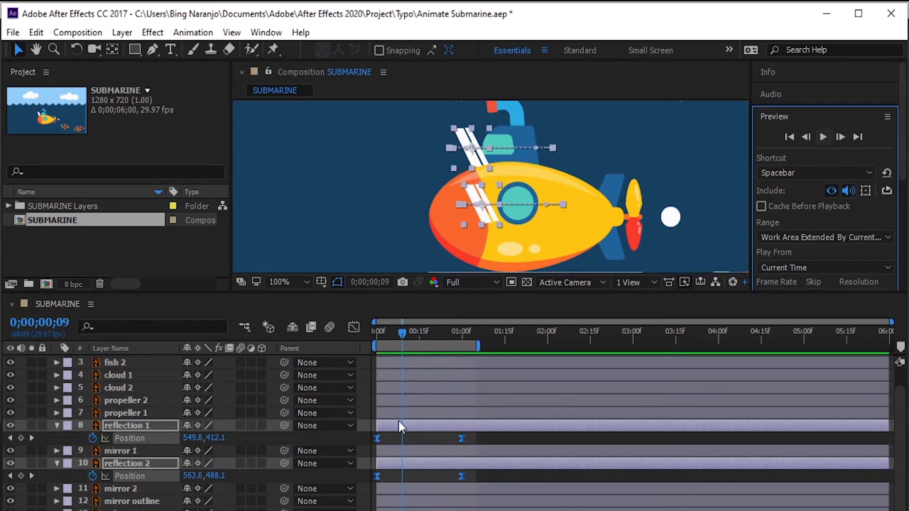
# - Add the expression loopOut("cycle"); to the Position of reflection 1
pyautogui.keyDown('alt'); pyautogui.click(94, 436); pyautogui.keyUp('alt')
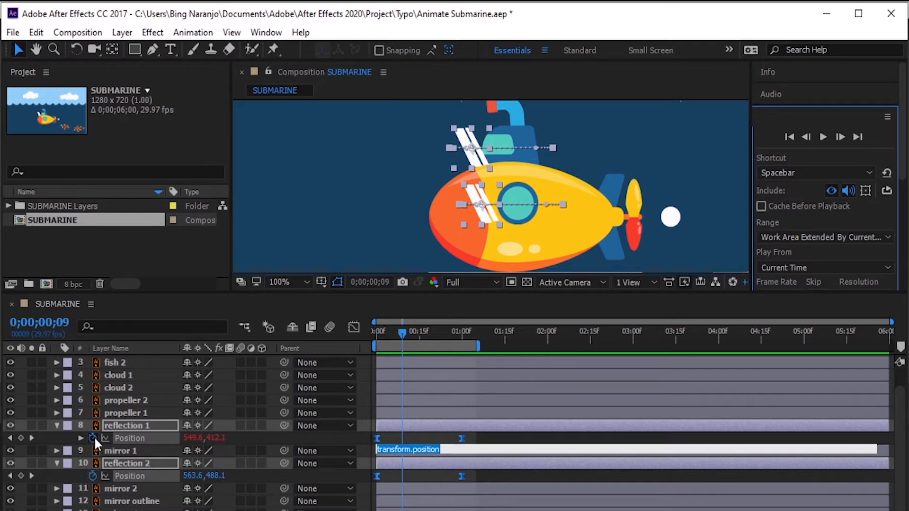
pyautogui.write('loopOut("cycle");')
pyautogui.click(503, 433)
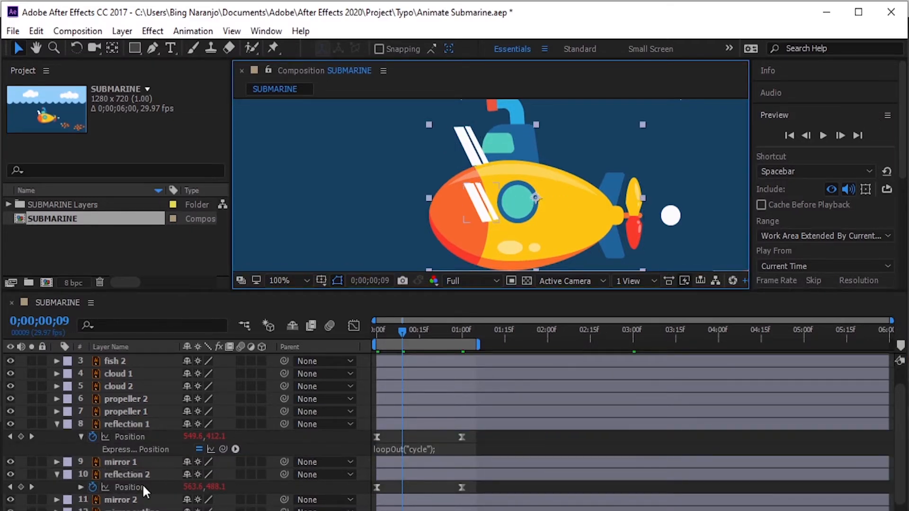
# - Place a duplicate of the mirror 2 layer directly above reflection 2 and rename it mask
pyautogui.click(131, 502)
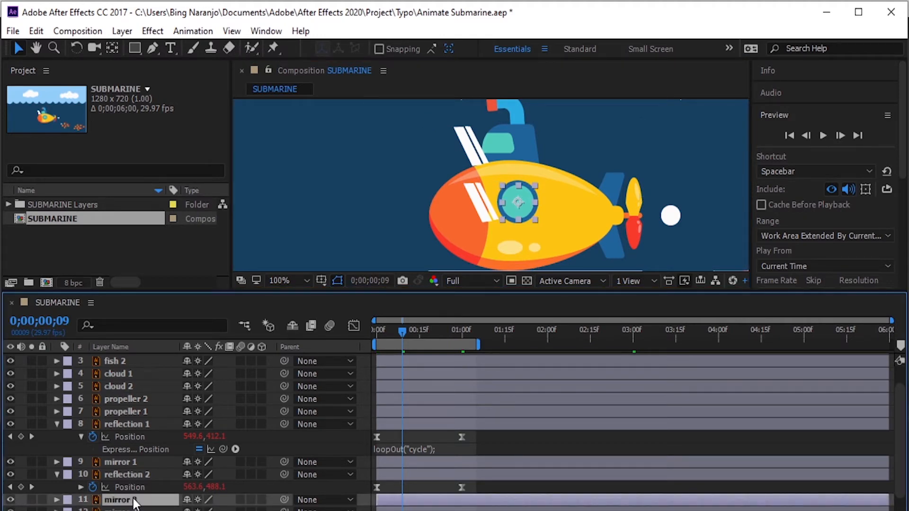
pyautogui.moveTo(134, 503); pyautogui.dragTo(135, 471)
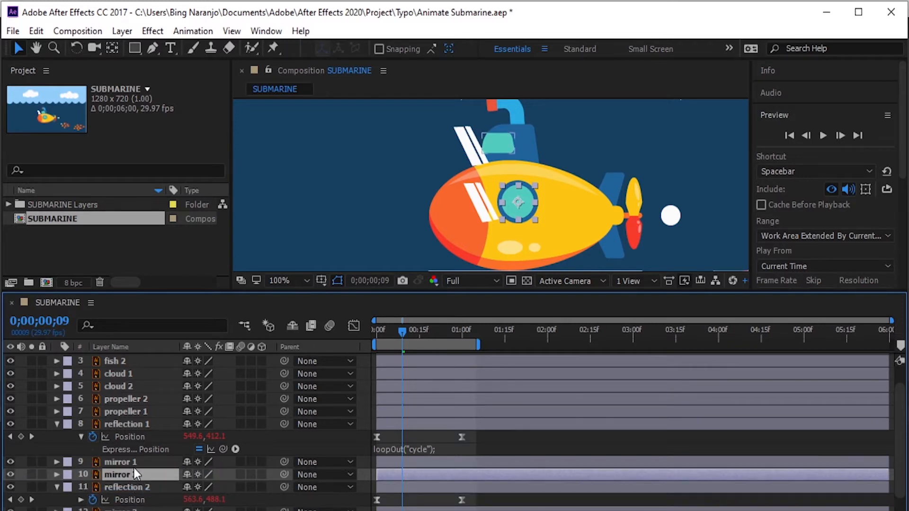
pyautogui.press('Return')
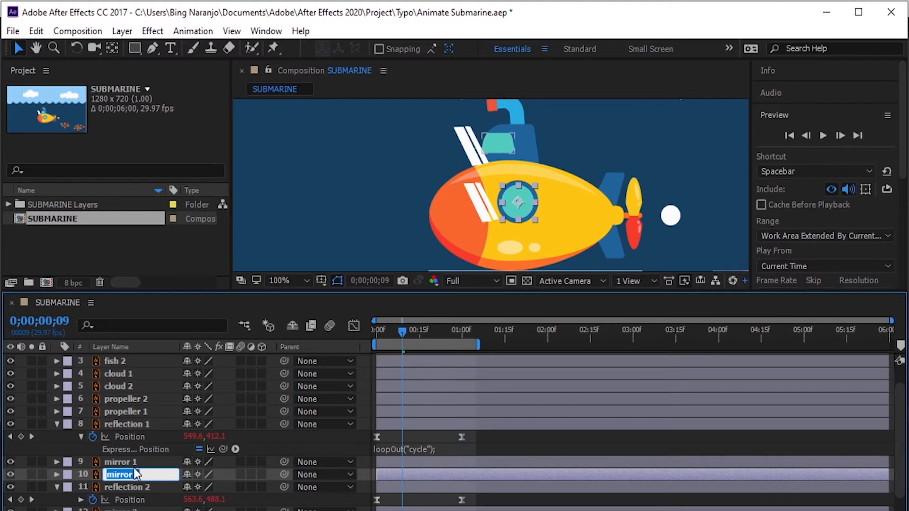
pyautogui.write('mask')
pyautogui.press('Return')
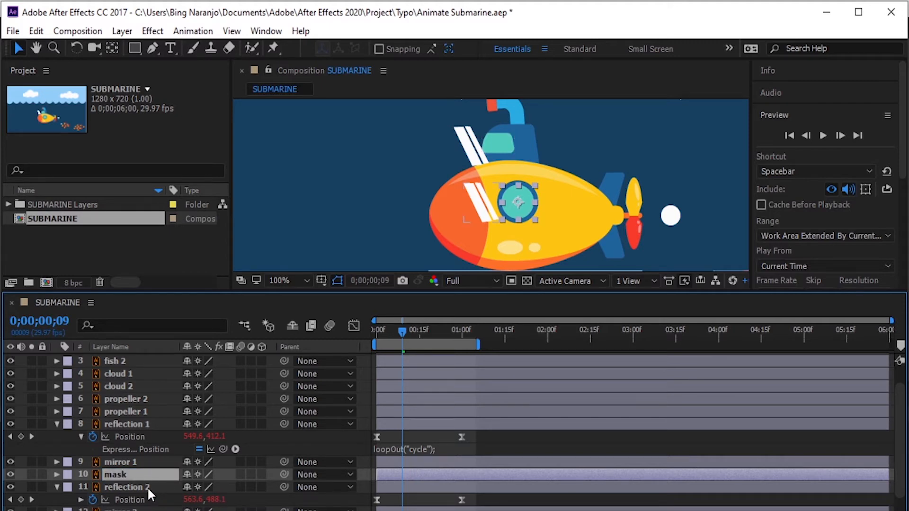
# - Set the track matte of reflection 2 to Alpha Matte "mask"
pyautogui.click(148, 490)
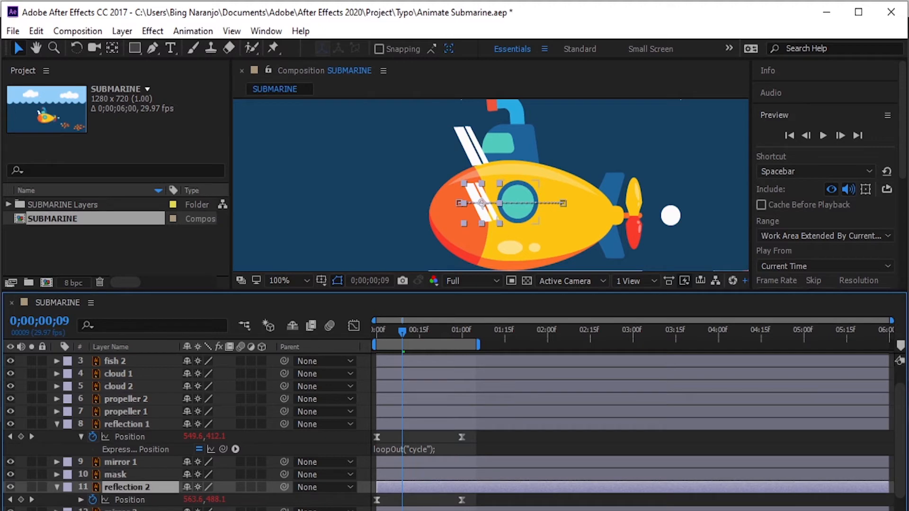
pyautogui.press('F4')
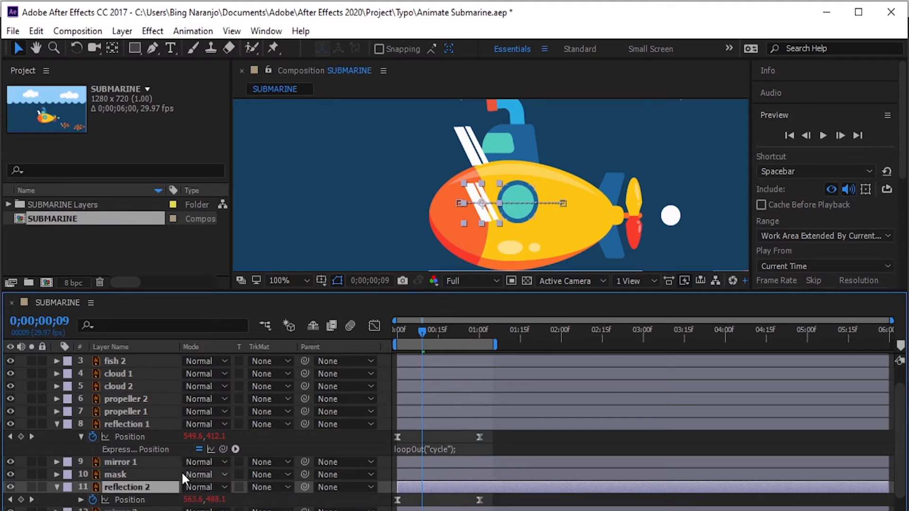
pyautogui.click(269, 484)
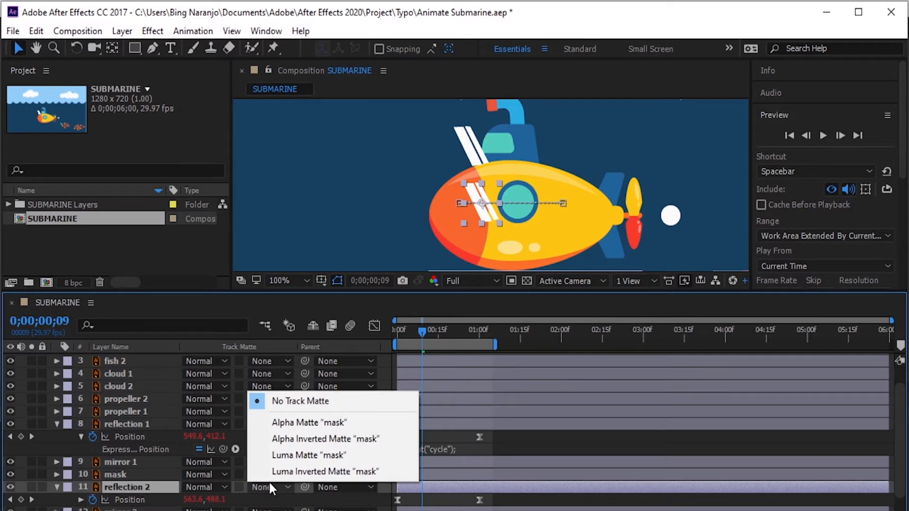
pyautogui.click(303, 422)
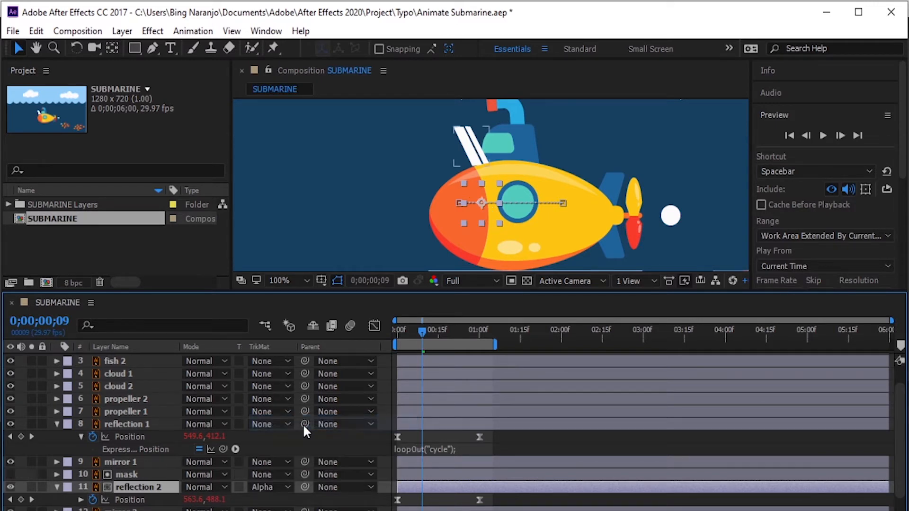
# - Place a duplicate of the mirror 1 layer directly above reflection 1 and rename it mask
pyautogui.click(141, 422)
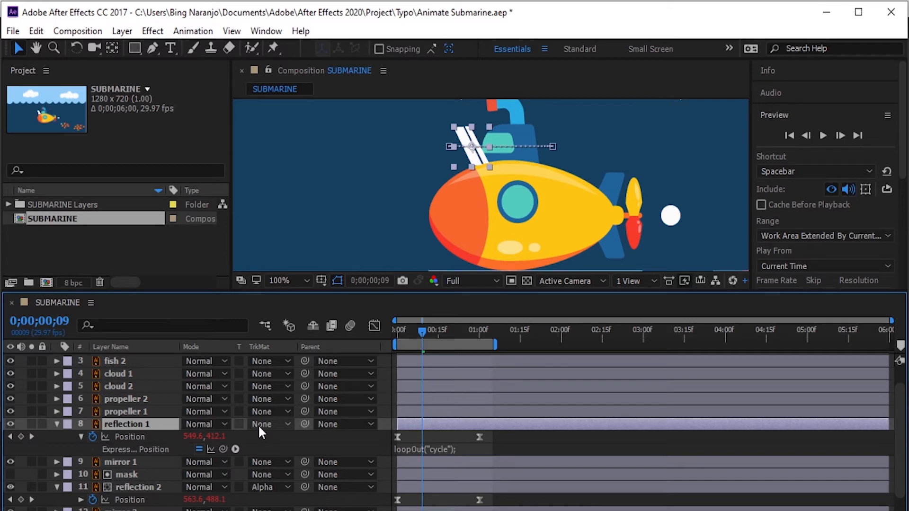
pyautogui.click(125, 462)
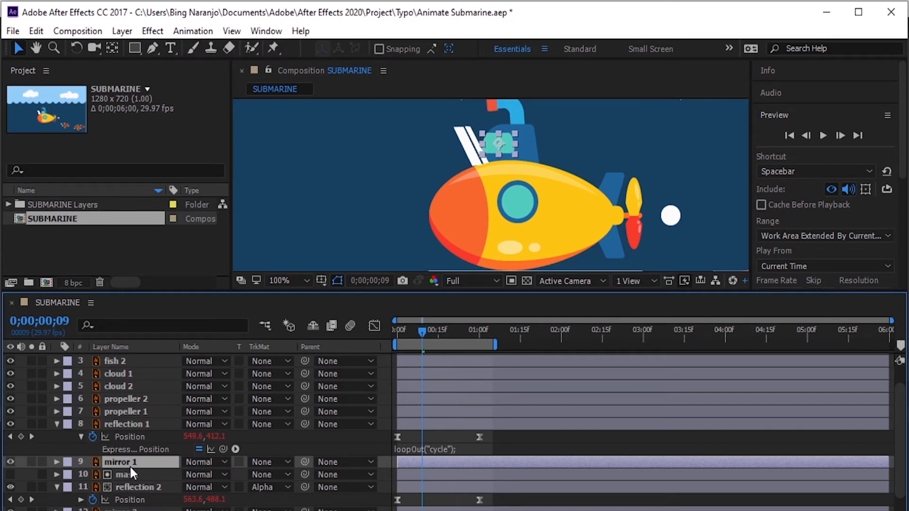
pyautogui.hotkey('ctrl', 'd')
pyautogui.moveTo(129, 465); pyautogui.dragTo(129, 419)
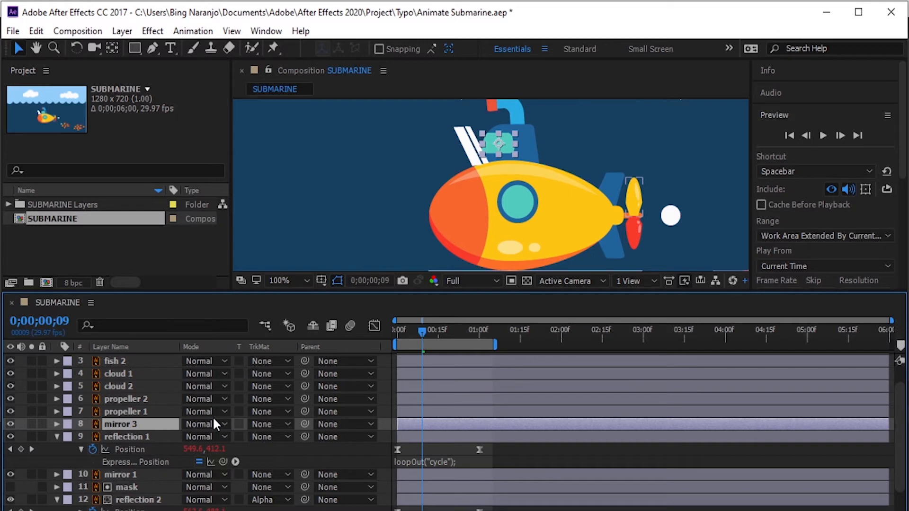
pyautogui.press('Return')
pyautogui.write('m')
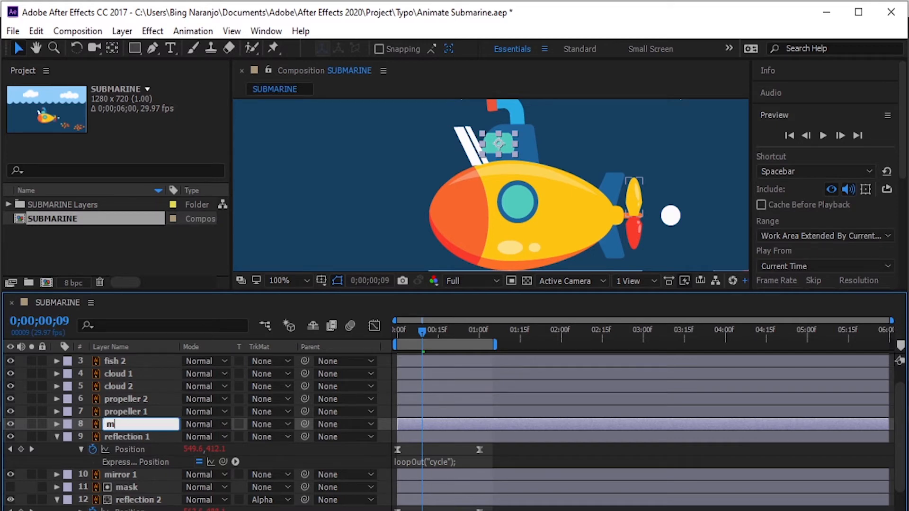
pyautogui.write('ask')
# - Set the track matte of reflection 1 to Alpha Matte "mask", preview the animation from the start and collapse both reflection layers
pyautogui.click(265, 437)
pyautogui.click(303, 475)
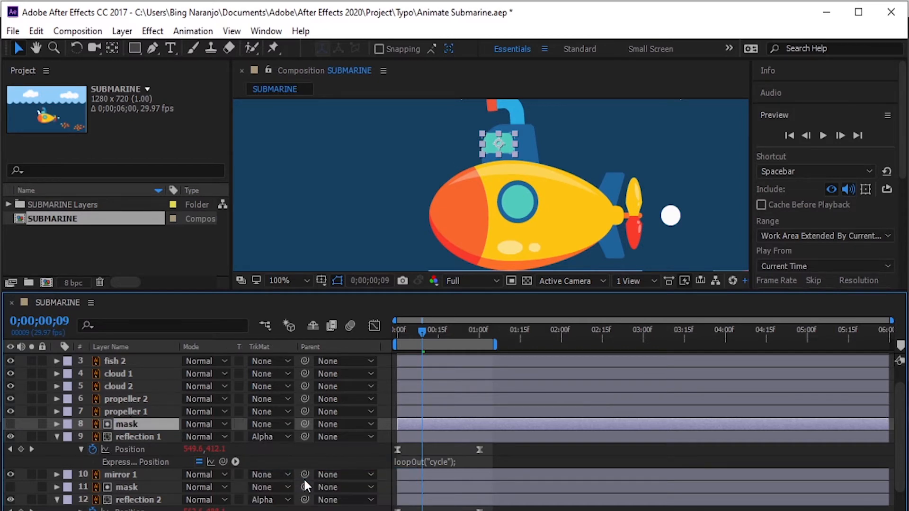
pyautogui.click(789, 135)
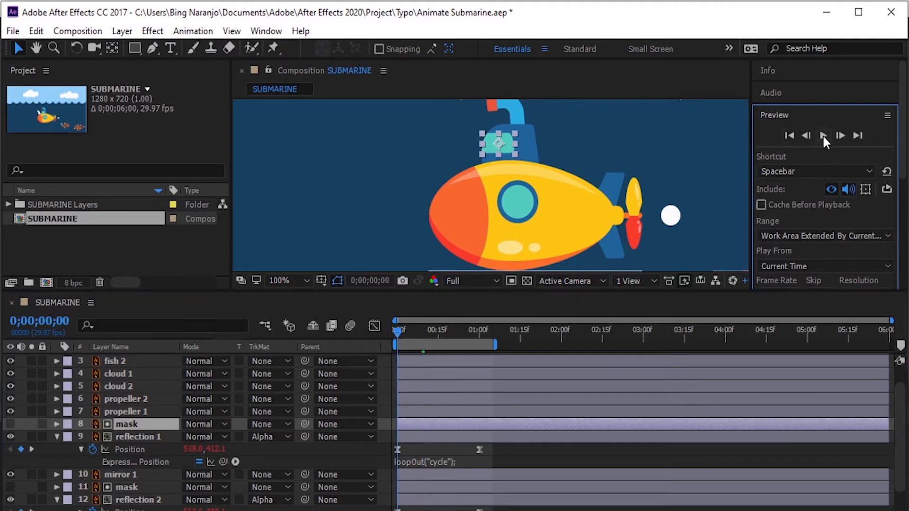
pyautogui.click(823, 135)
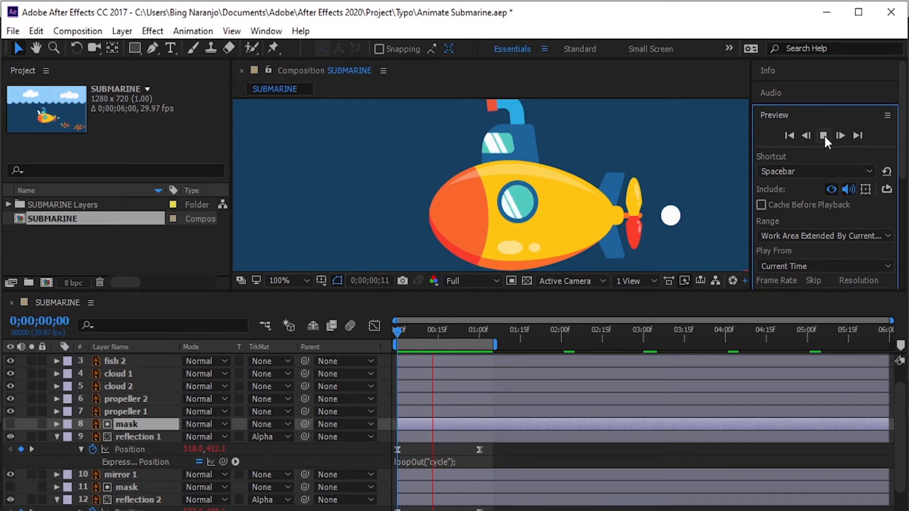
pyautogui.click(824, 136)
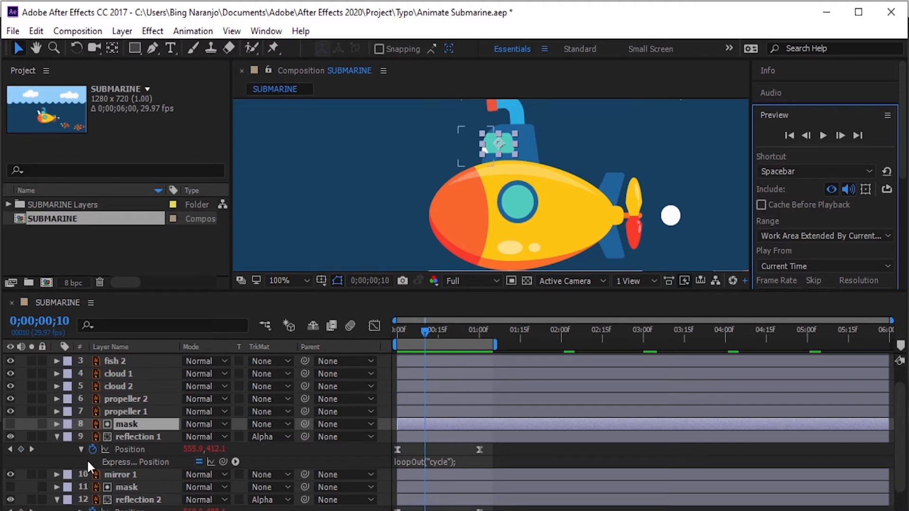
pyautogui.click(56, 436)
pyautogui.click(55, 473)
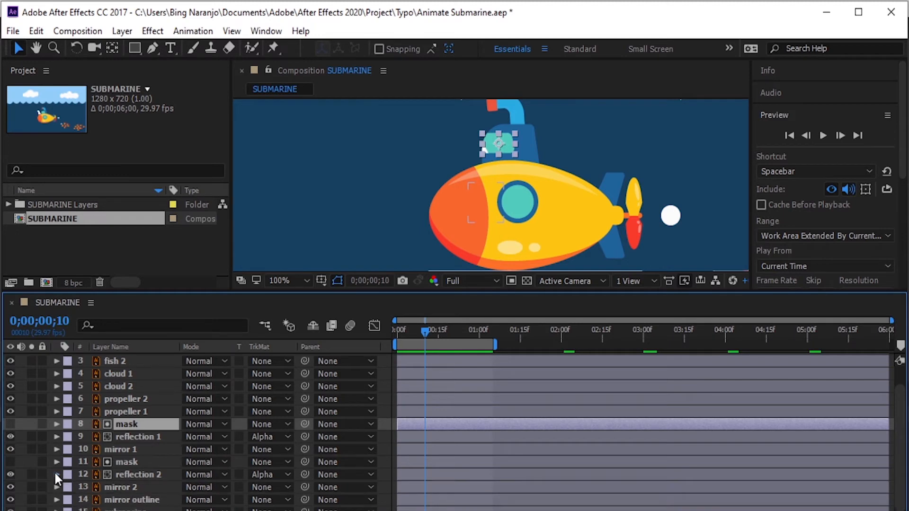
# - Move the anchor point of propeller 2 to the centre of the joint where the two propeller blades meet
pyautogui.click(139, 411)
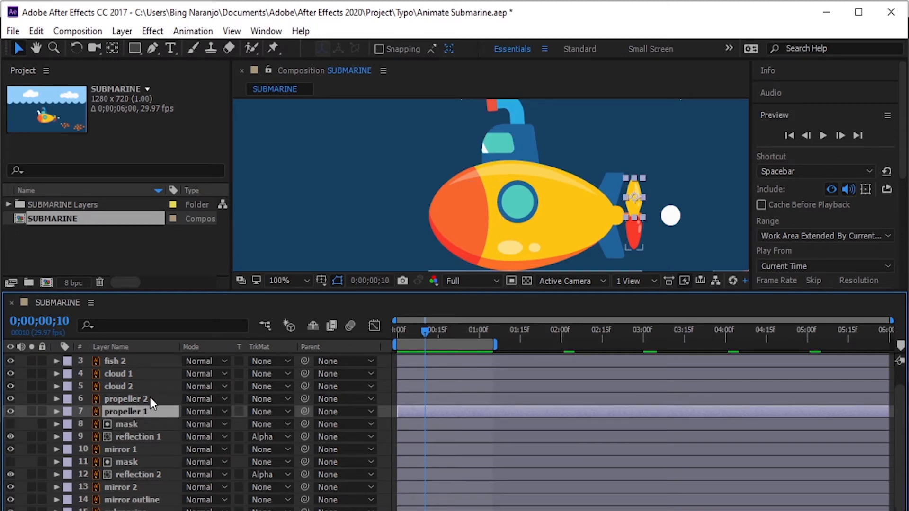
pyautogui.keyDown('ctrl'); pyautogui.click(149, 400); pyautogui.keyUp('ctrl')
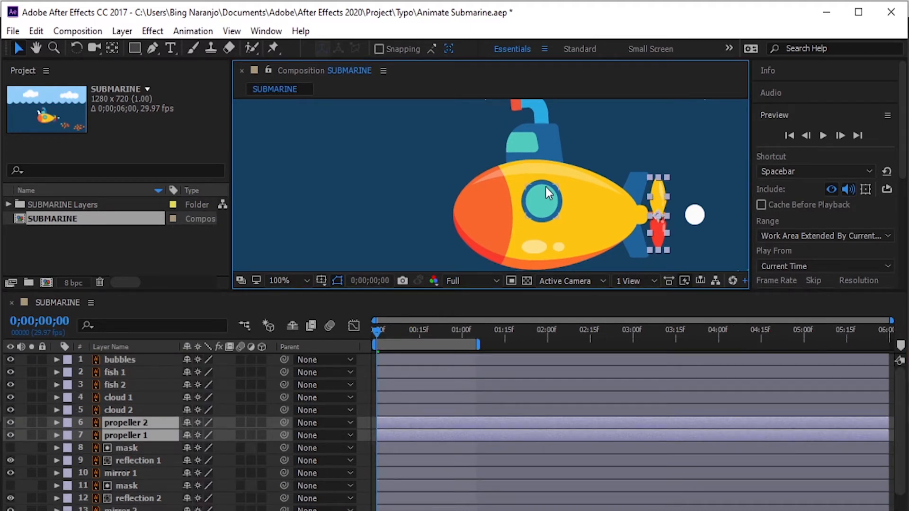
pyautogui.press('z')
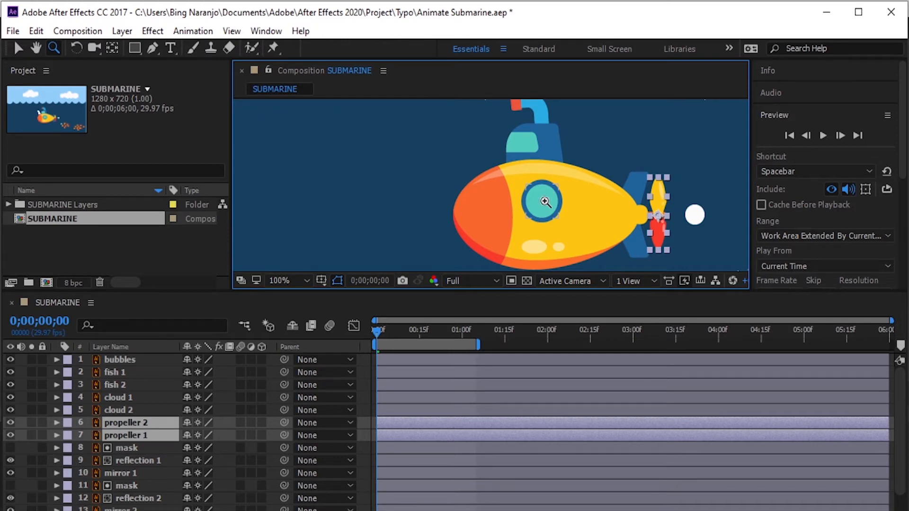
pyautogui.press('space')
pyautogui.moveTo(545, 207); pyautogui.dragTo(448, 190)
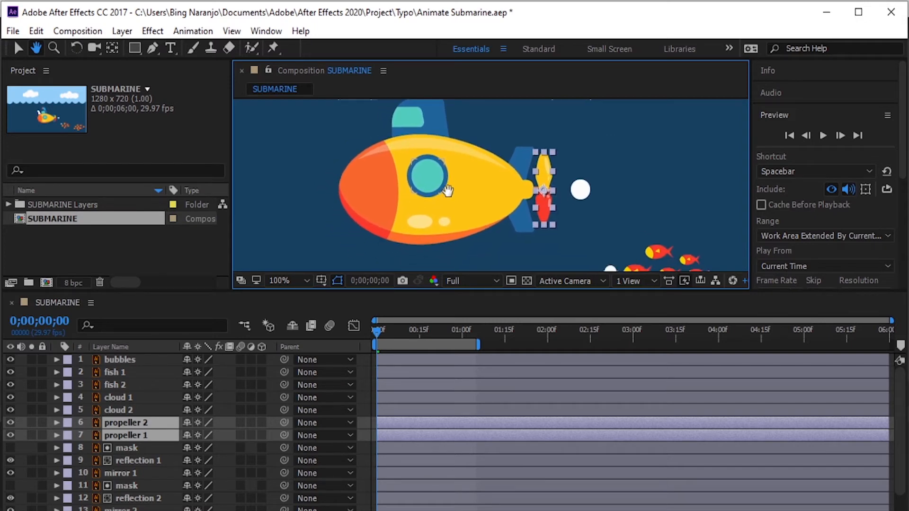
pyautogui.press('z')
pyautogui.click(543, 192)
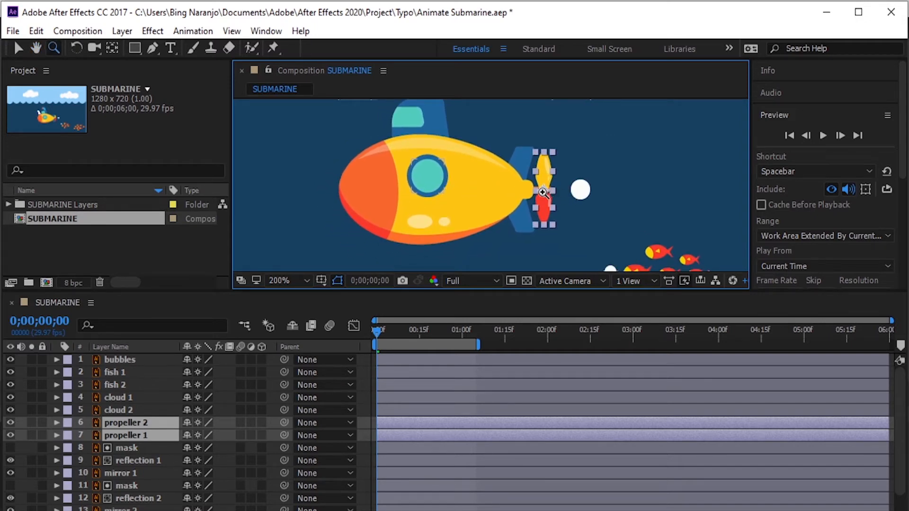
pyautogui.click(543, 191)
pyautogui.click(489, 180)
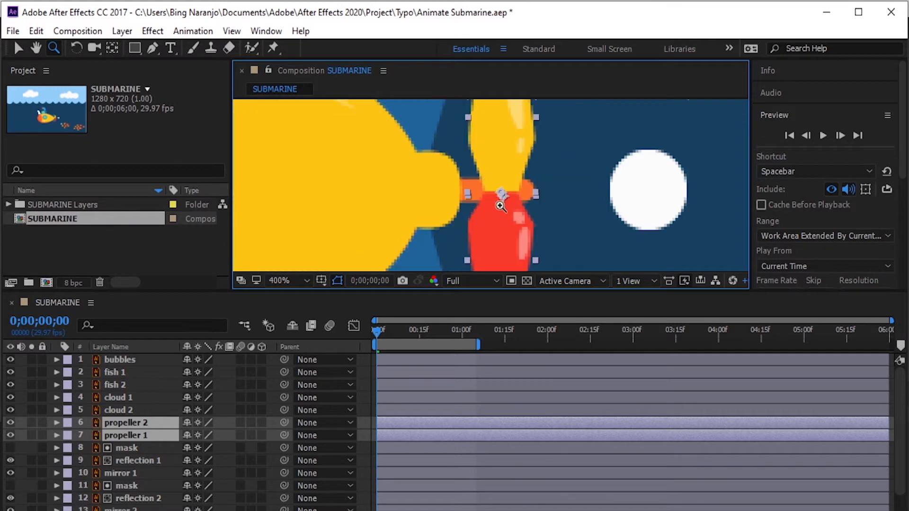
pyautogui.click(113, 48)
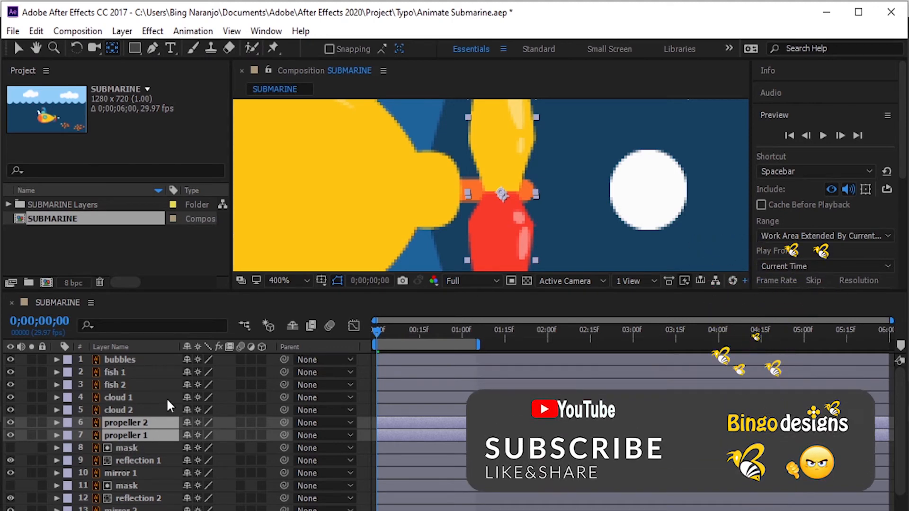
pyautogui.click(155, 420)
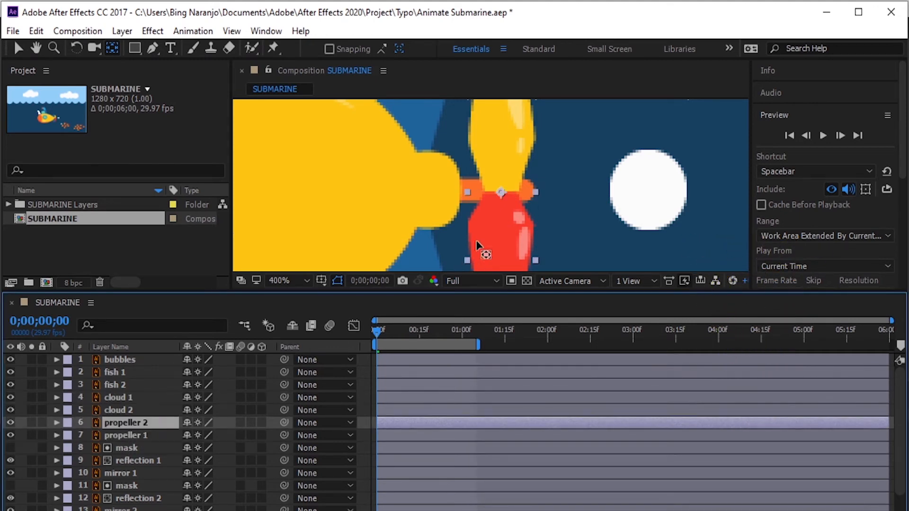
pyautogui.click(499, 196)
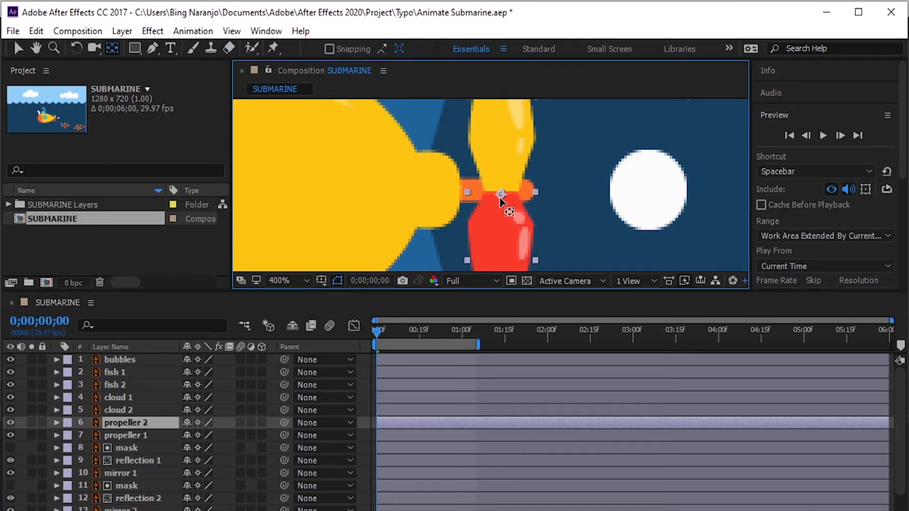
pyautogui.moveTo(501, 198); pyautogui.dragTo(501, 191)
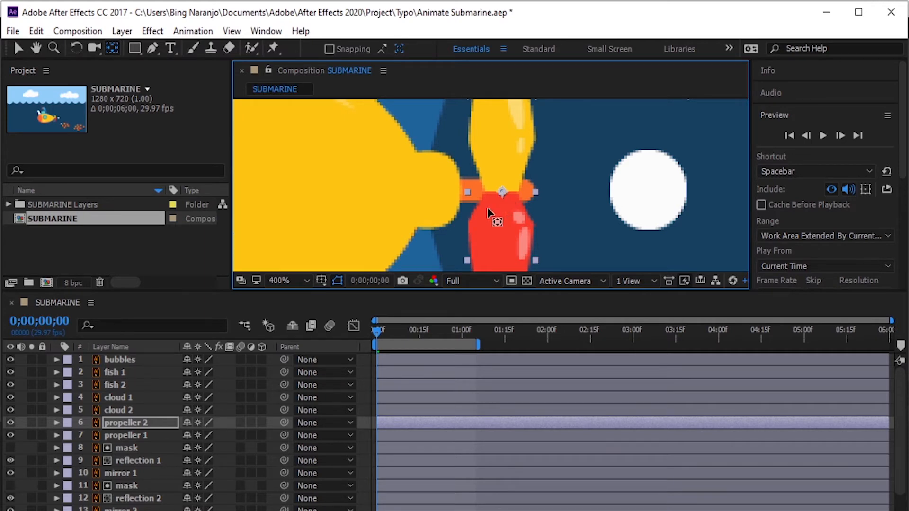
# - Turn both propeller 1 and propeller 2 into 3D layers
pyautogui.click(144, 436)
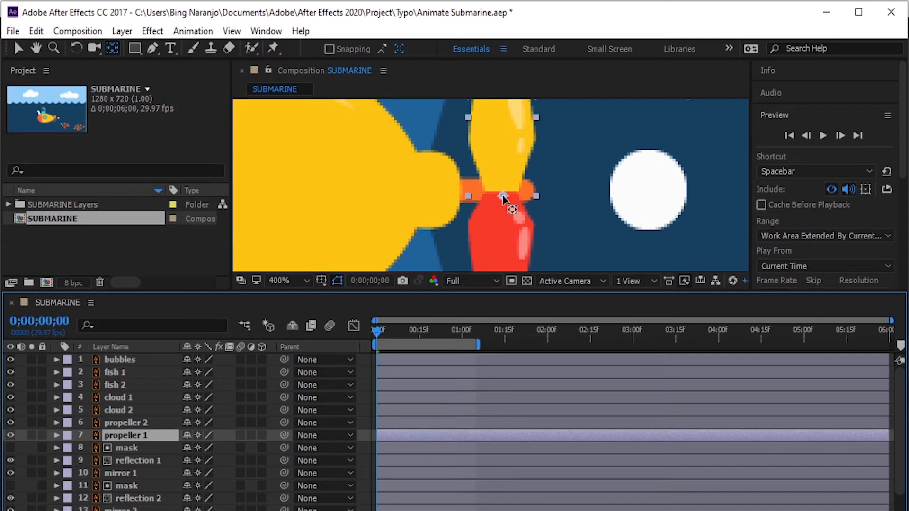
pyautogui.keyDown('shift'); pyautogui.click(163, 420); pyautogui.keyUp('shift')
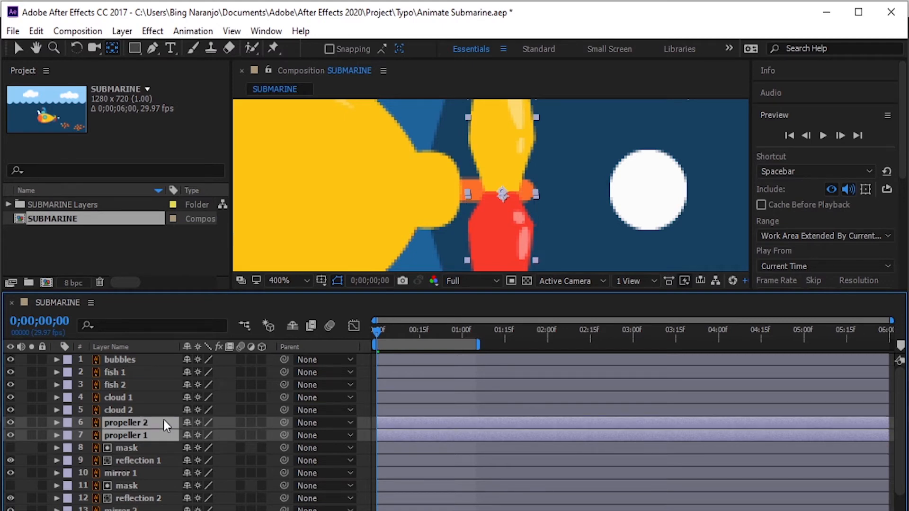
pyautogui.click(262, 422)
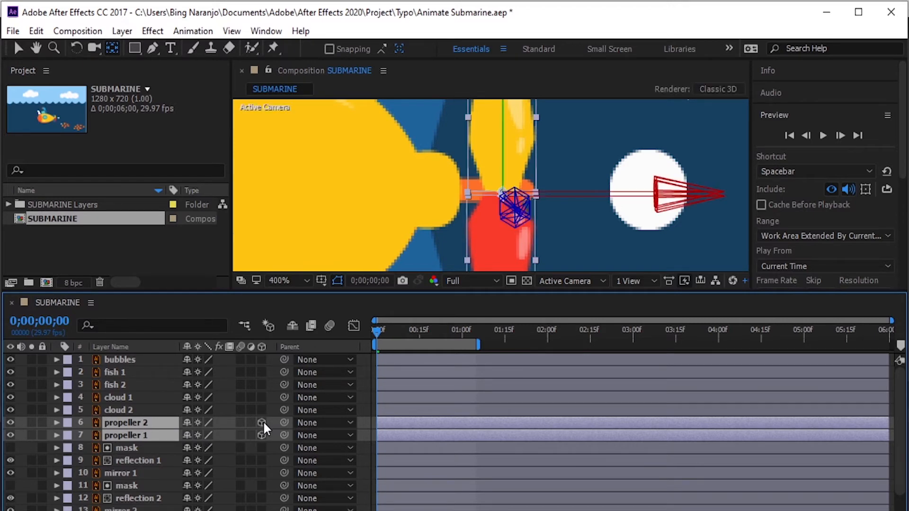
pyautogui.click(158, 461)
# - Set the Orientation of the propeller 2 layer to 355°, 4.5°, 0°
pyautogui.click(162, 426)
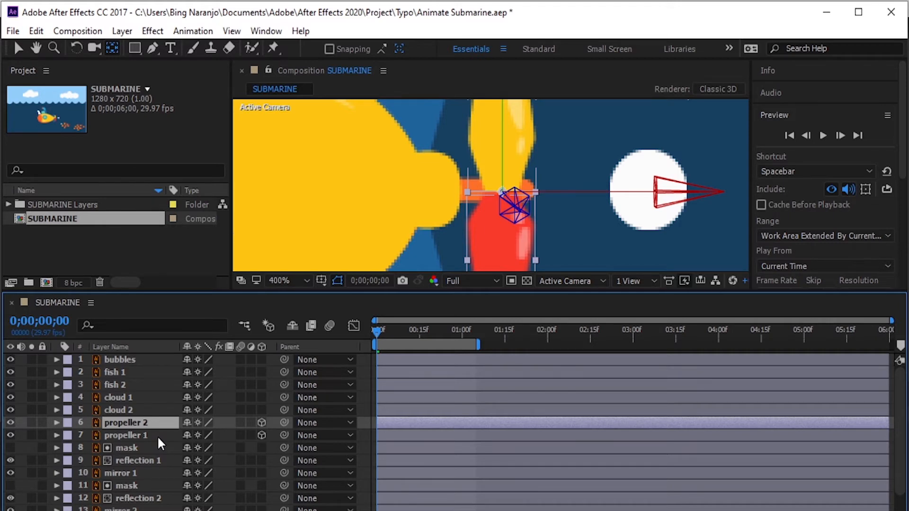
pyautogui.press('r')
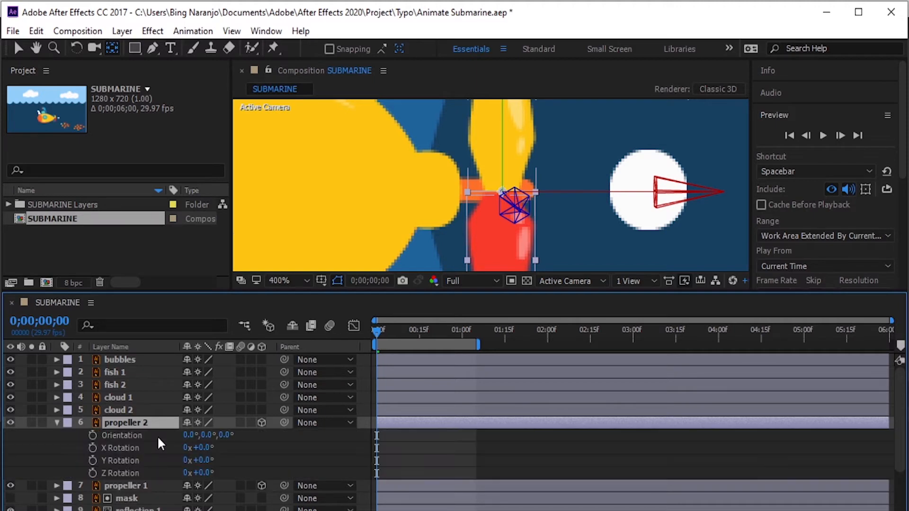
pyautogui.click(208, 435)
pyautogui.write('4')
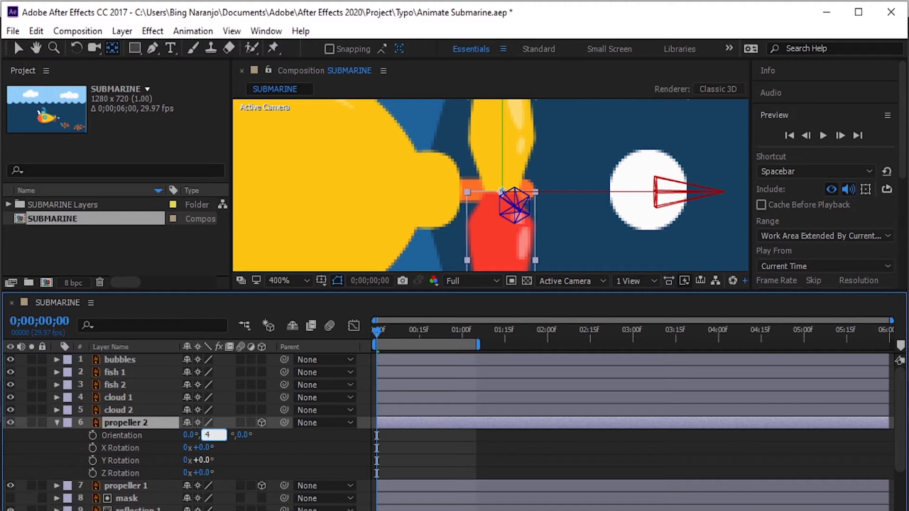
pyautogui.write('.5')
pyautogui.press('Return')
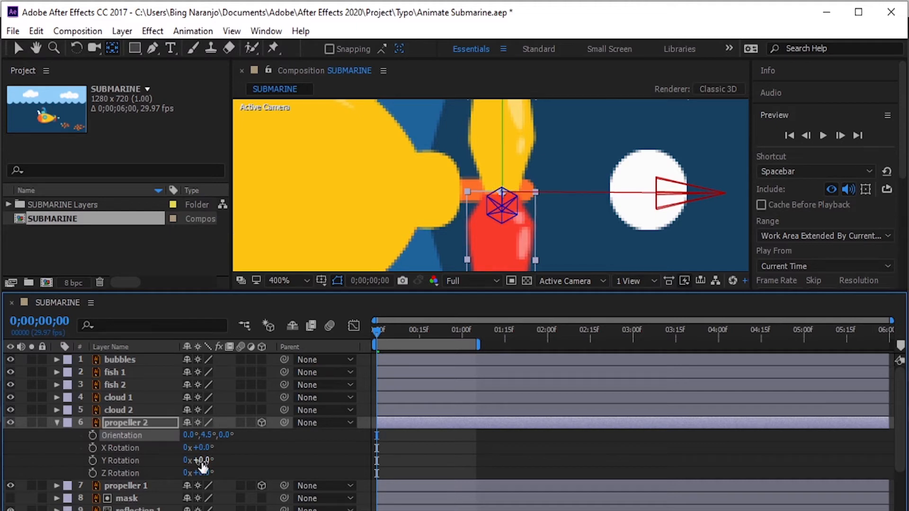
pyautogui.click(188, 435)
pyautogui.write('35')
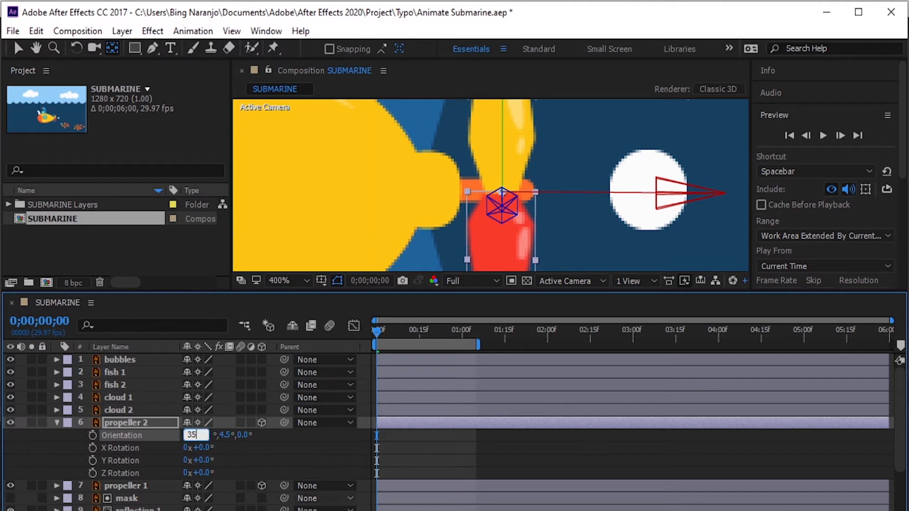
pyautogui.write('5')
pyautogui.press('Return')
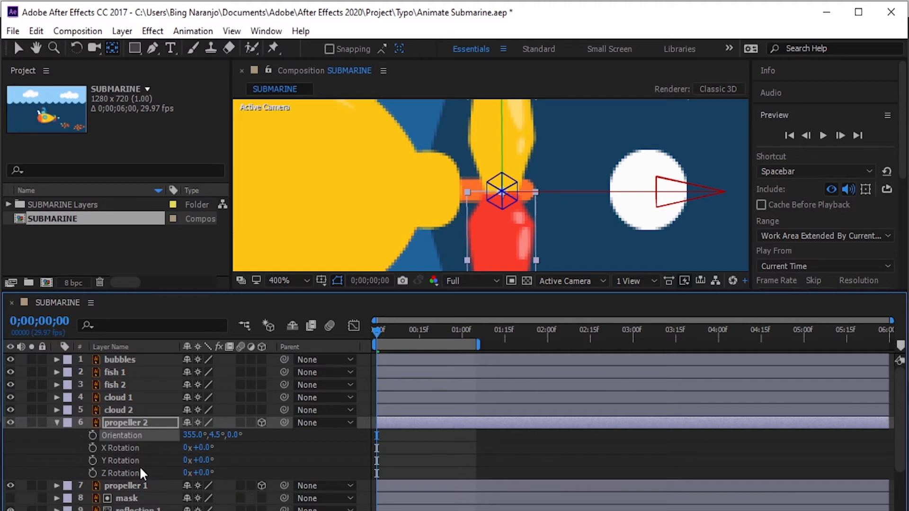
# - Keyframe propeller 2's X Rotation from 0 at the timeline start to one full revolution (1x+0°) at 1 second
pyautogui.click(92, 448)
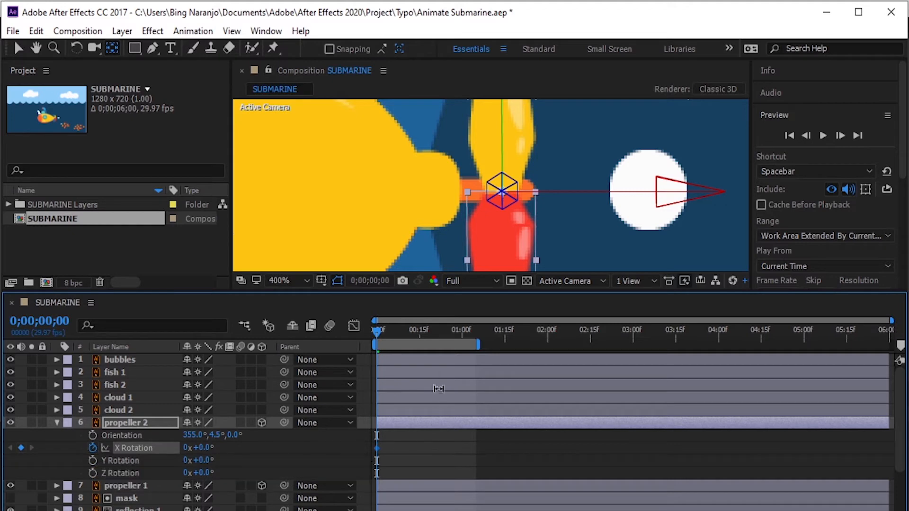
pyautogui.moveTo(399, 331); pyautogui.dragTo(461, 334)
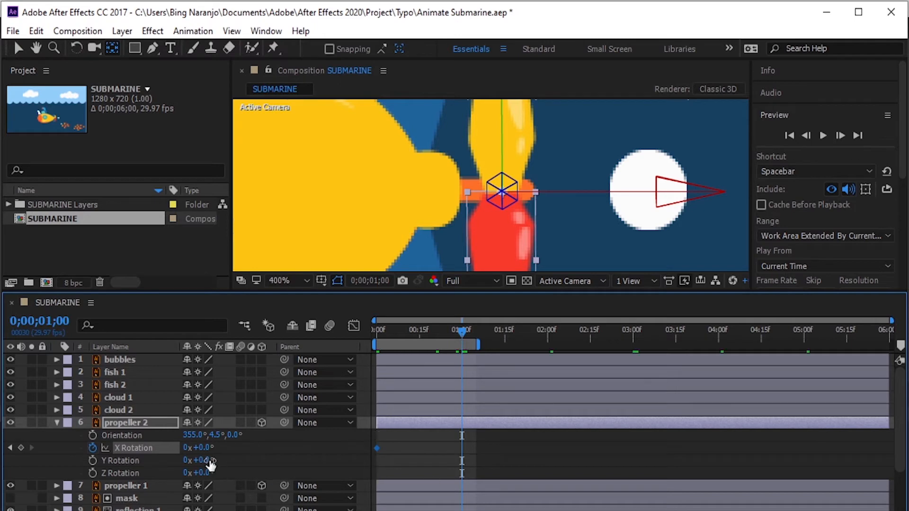
pyautogui.click(186, 449)
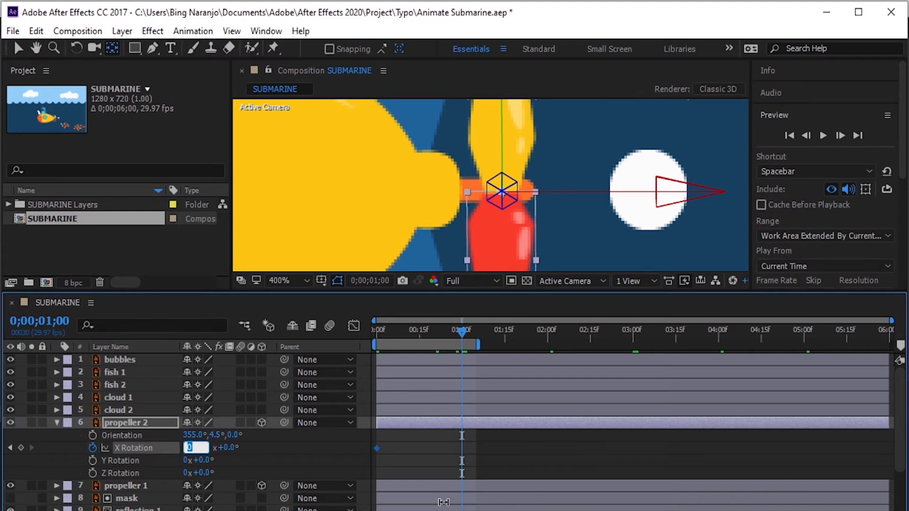
pyautogui.write('1')
pyautogui.press('Return')
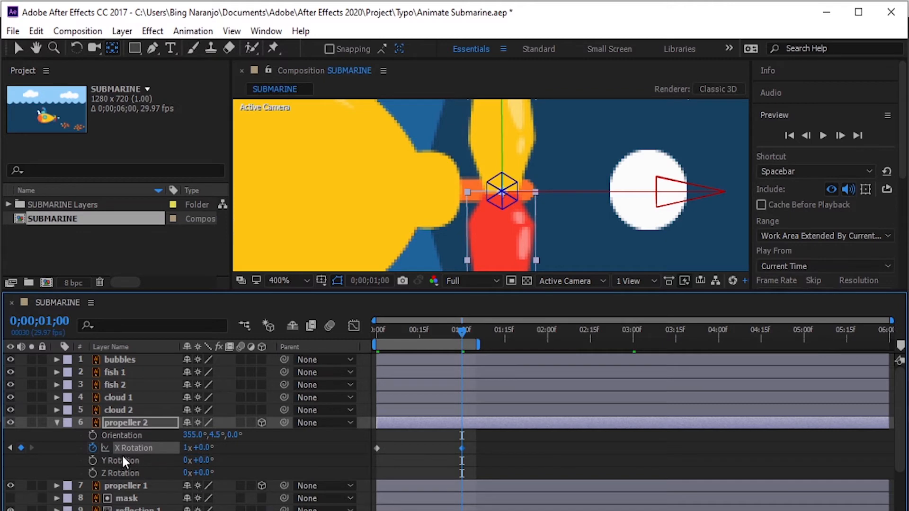
# - Add the expression loopOut("cycle"); to the X Rotation of propeller 2
pyautogui.keyDown('alt'); pyautogui.click(91, 448); pyautogui.keyUp('alt')
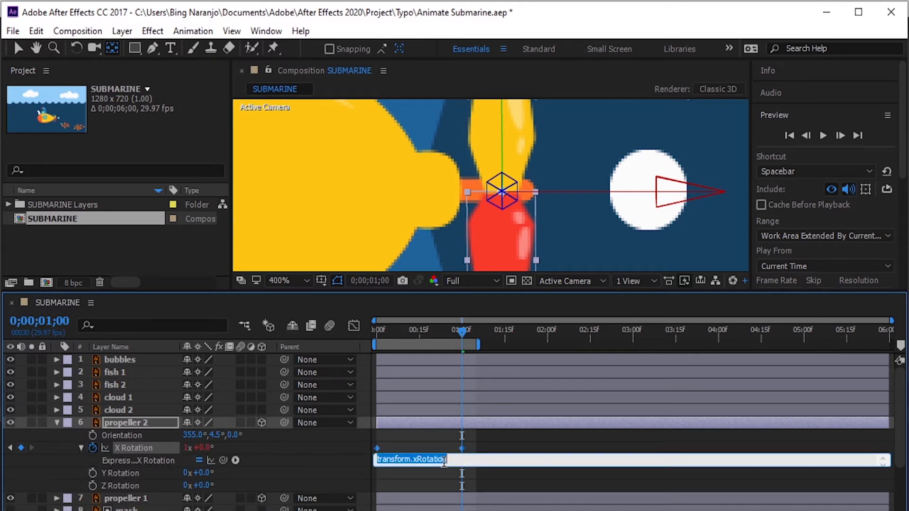
pyautogui.write('loop')
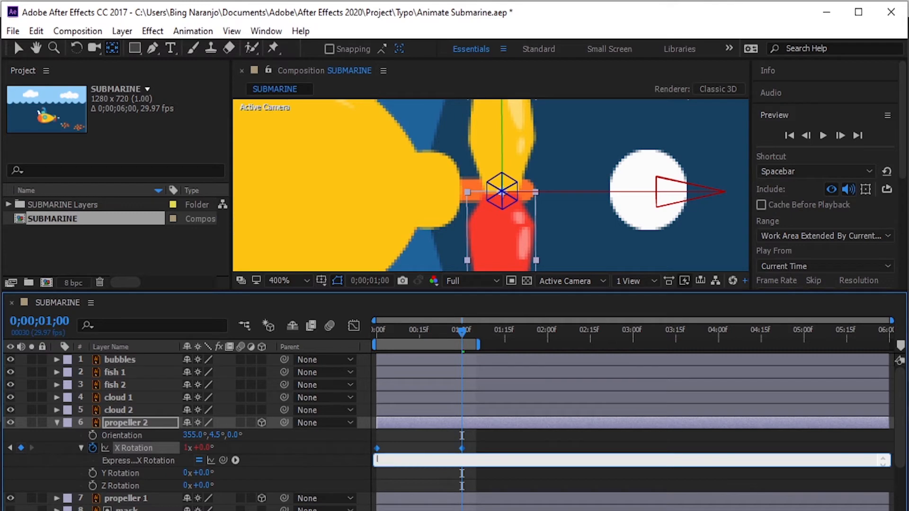
pyautogui.write('Out')
pyautogui.write("('")
pyautogui.write('"')
pyautogui.write('cycl')
pyautogui.write('e')
pyautogui.write('"')
pyautogui.write(')')
pyautogui.write(';')
# - Copy the whole X Rotation expression text of propeller 2 and collapse the layer
pyautogui.moveTo(453, 458); pyautogui.dragTo(336, 457)
pyautogui.hotkey('ctrl', 'c')
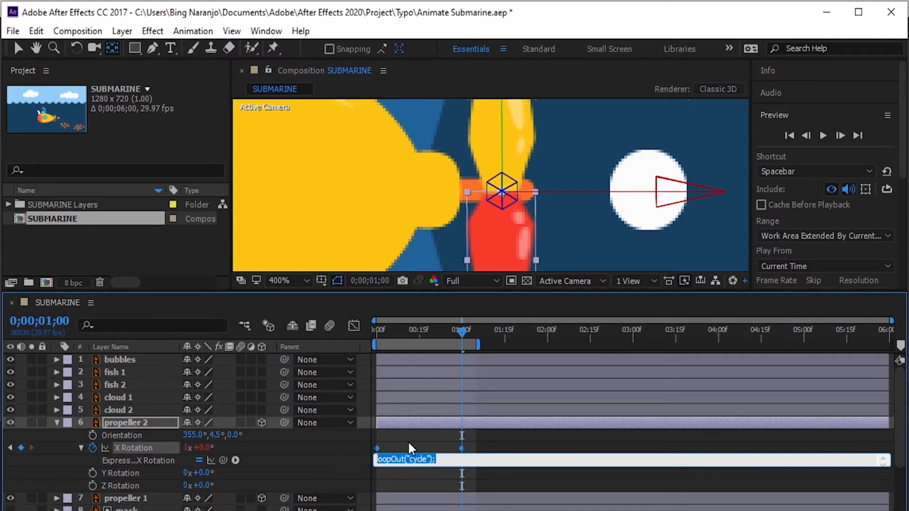
pyautogui.rightClick(403, 459)
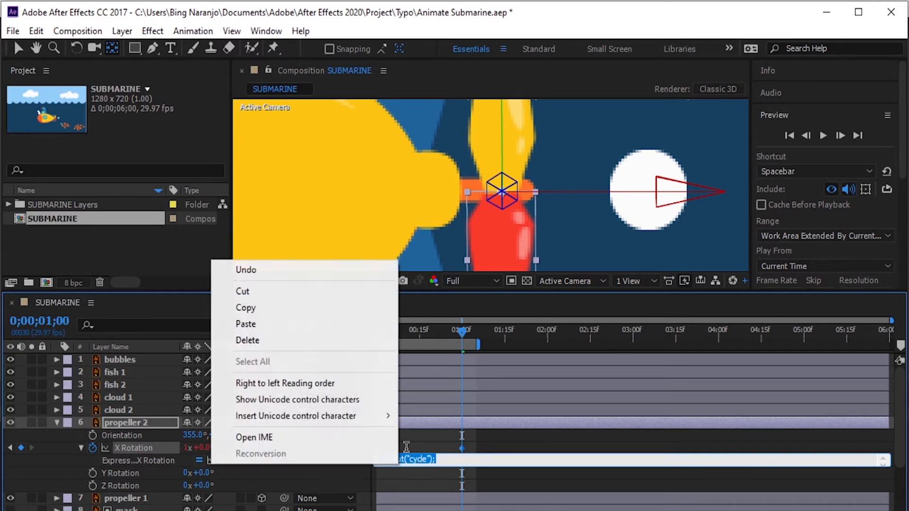
pyautogui.click(340, 308)
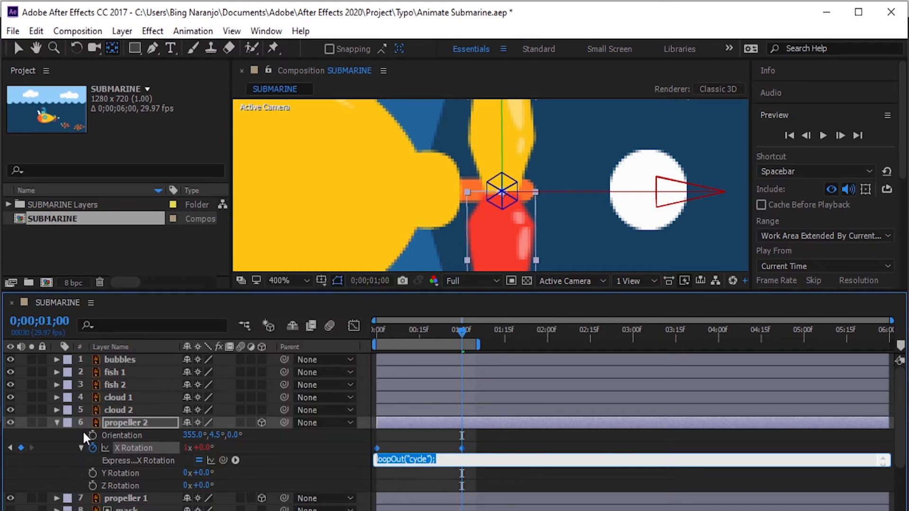
pyautogui.click(56, 422)
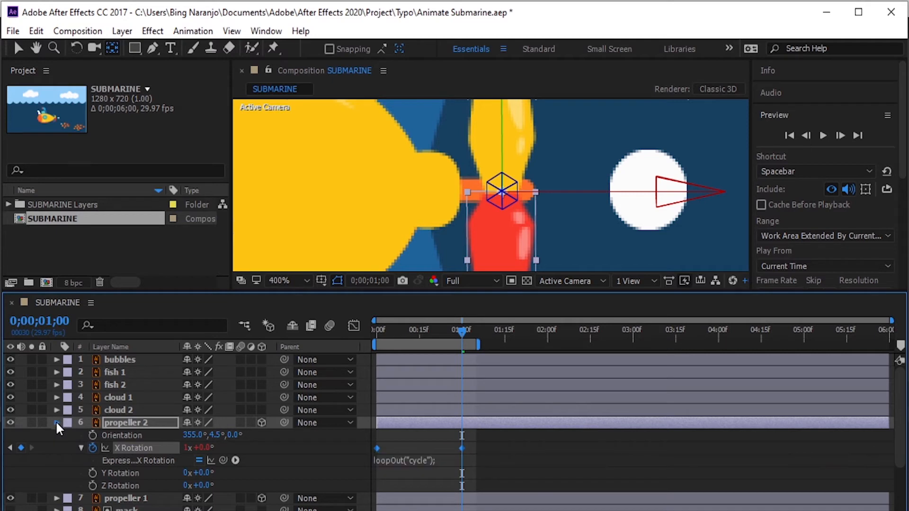
pyautogui.click(55, 422)
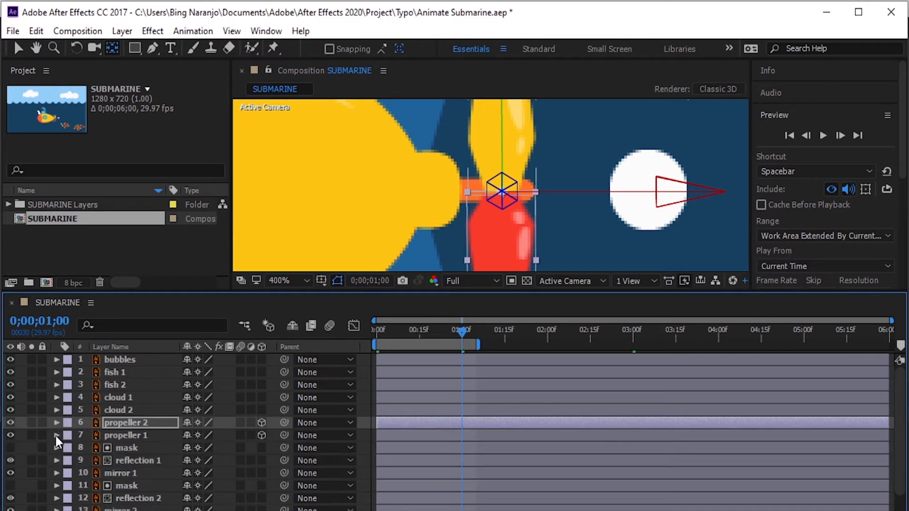
# - Set propeller 1's X Rotation to 90° at the start of the timeline and keyframe it there
pyautogui.click(124, 437)
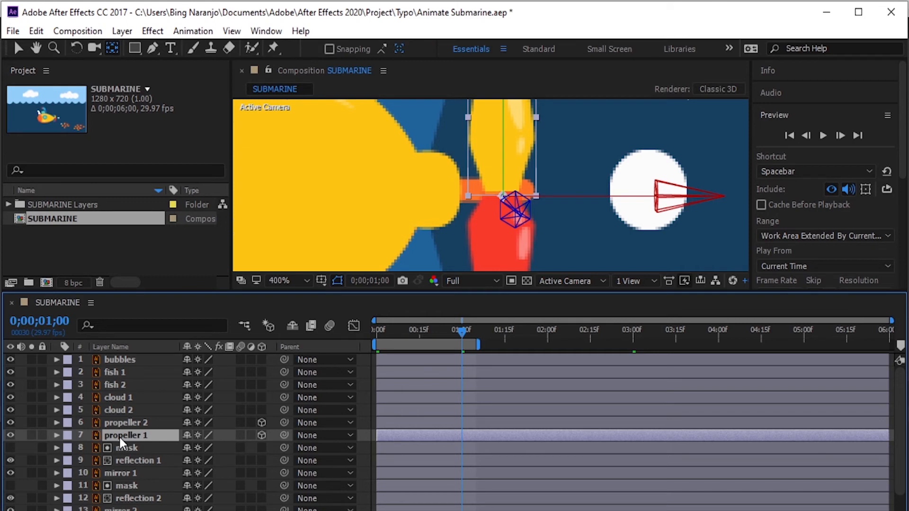
pyautogui.press('r')
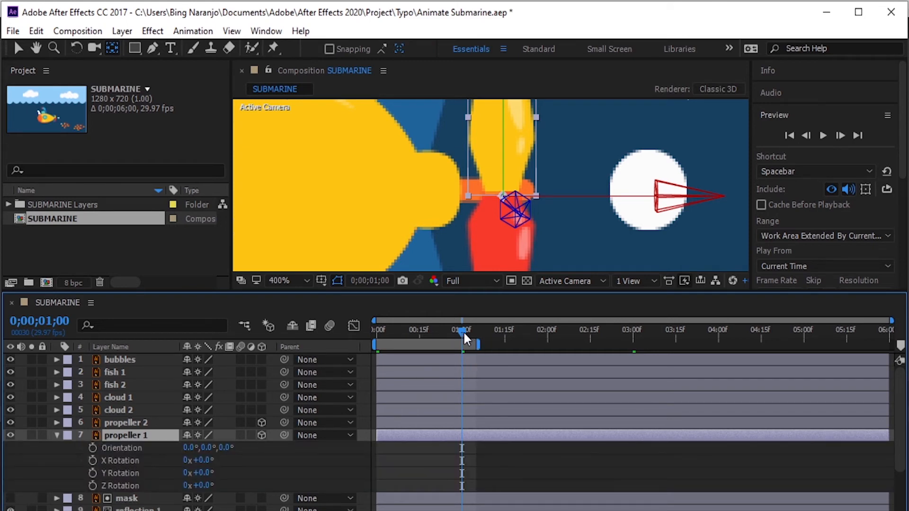
pyautogui.moveTo(463, 331); pyautogui.dragTo(343, 334)
pyautogui.click(203, 460)
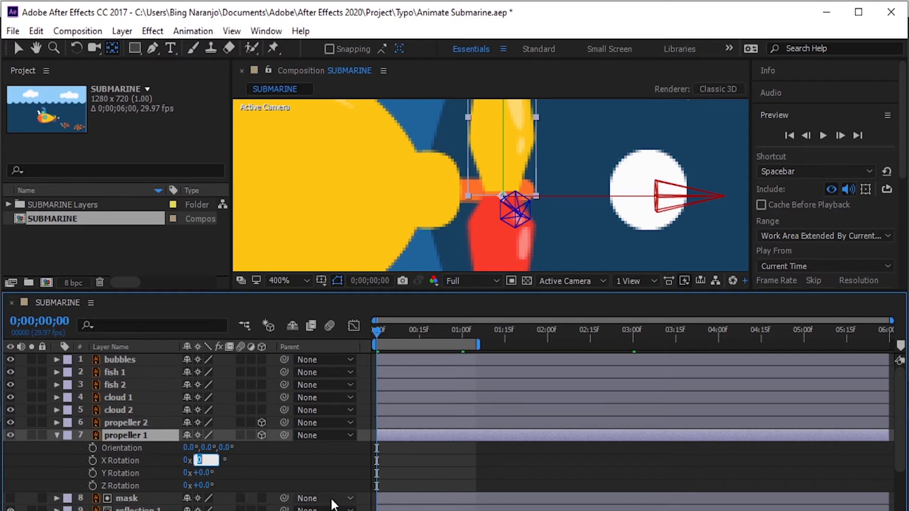
pyautogui.write('90')
pyautogui.press('Return')
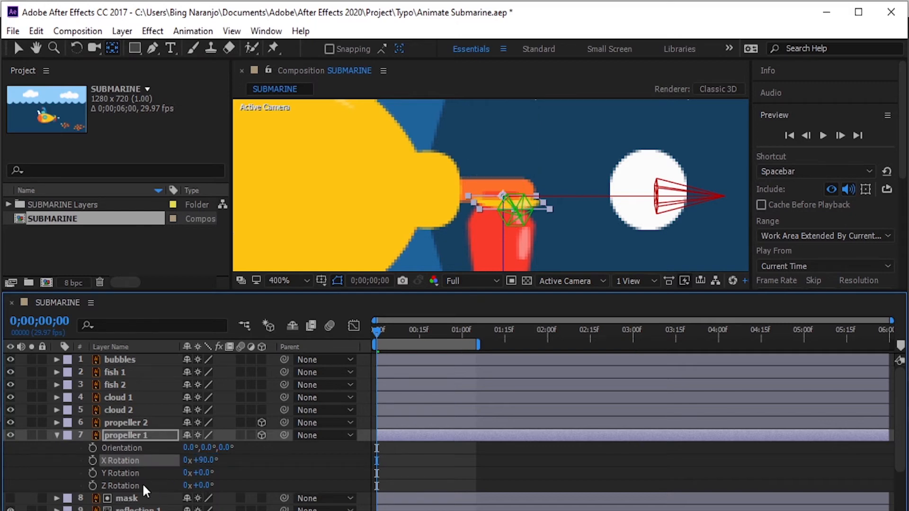
pyautogui.click(92, 459)
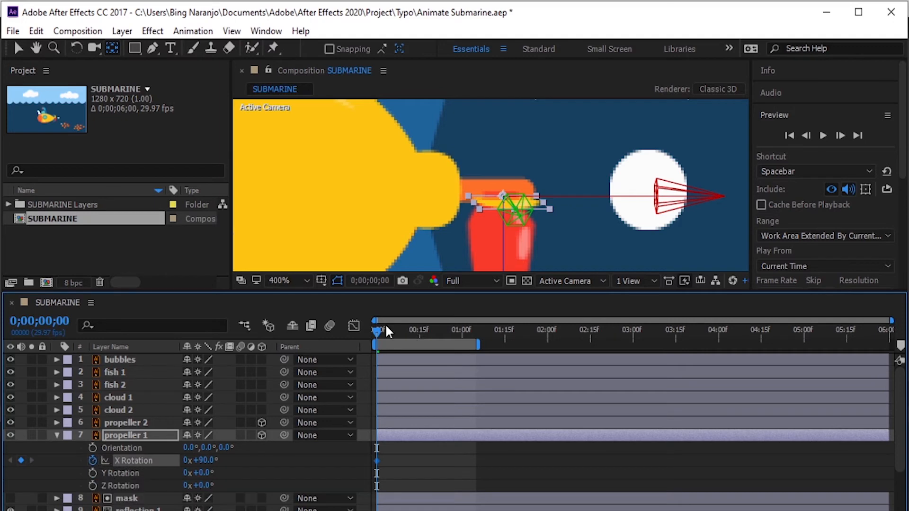
# - Add an X Rotation keyframe of 1x+90° for propeller 1 at 1 second
pyautogui.moveTo(374, 330); pyautogui.dragTo(460, 333)
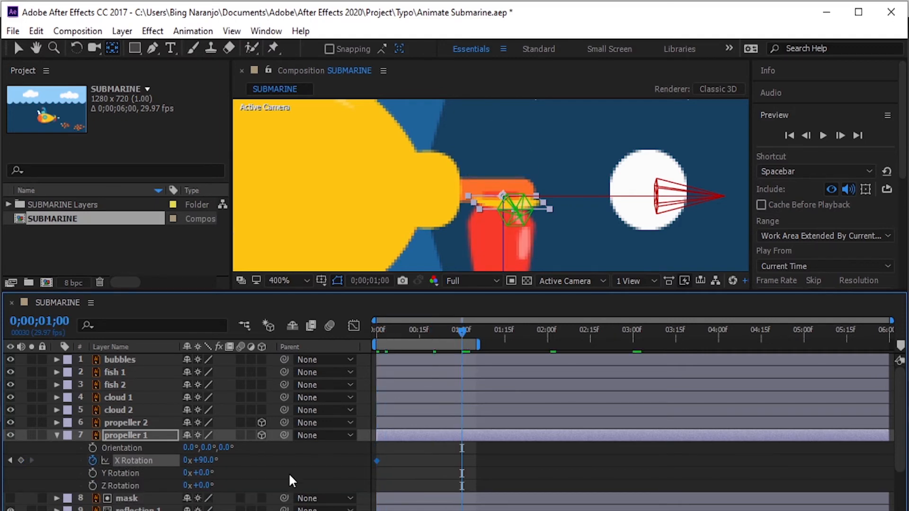
pyautogui.click(185, 460)
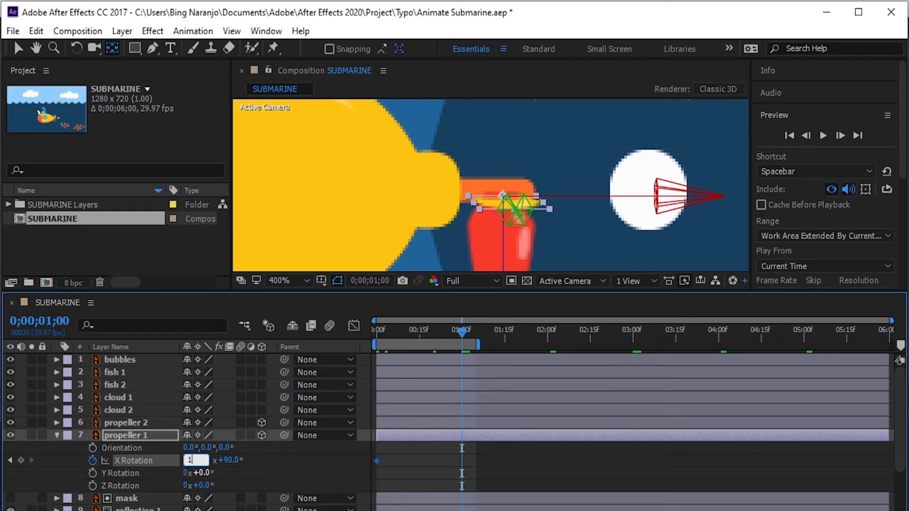
pyautogui.press('Return')
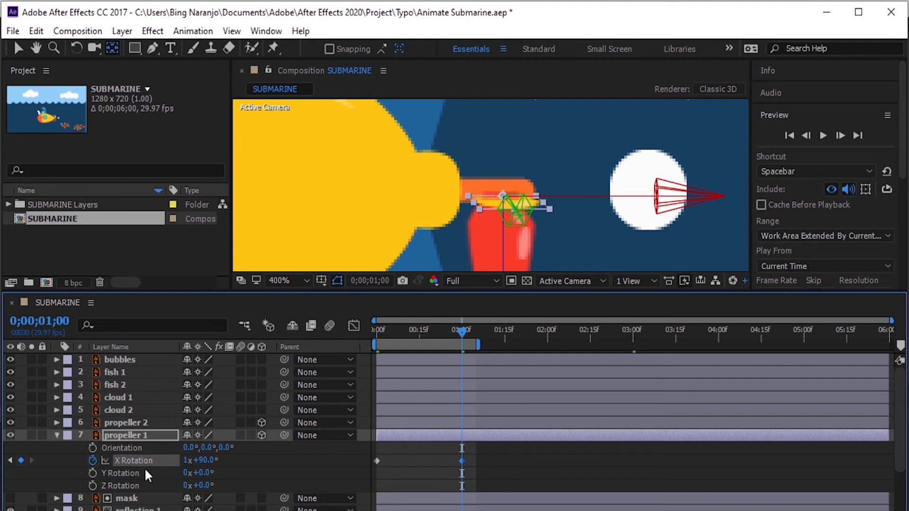
# - Add an expression to propeller 1's X Rotation and paste the copied loopOut("cycle"); into it
pyautogui.keyDown('alt'); pyautogui.click(92, 460); pyautogui.keyUp('alt')
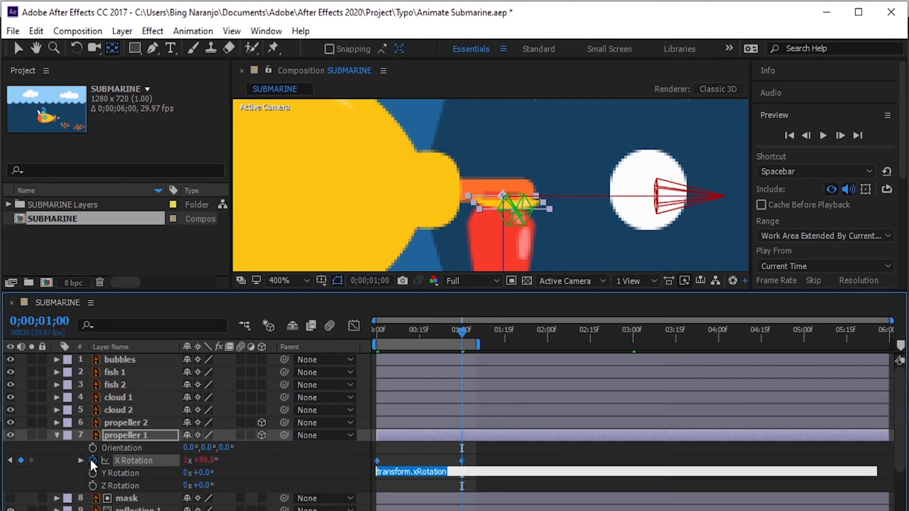
pyautogui.rightClick(427, 472)
pyautogui.click(293, 334)
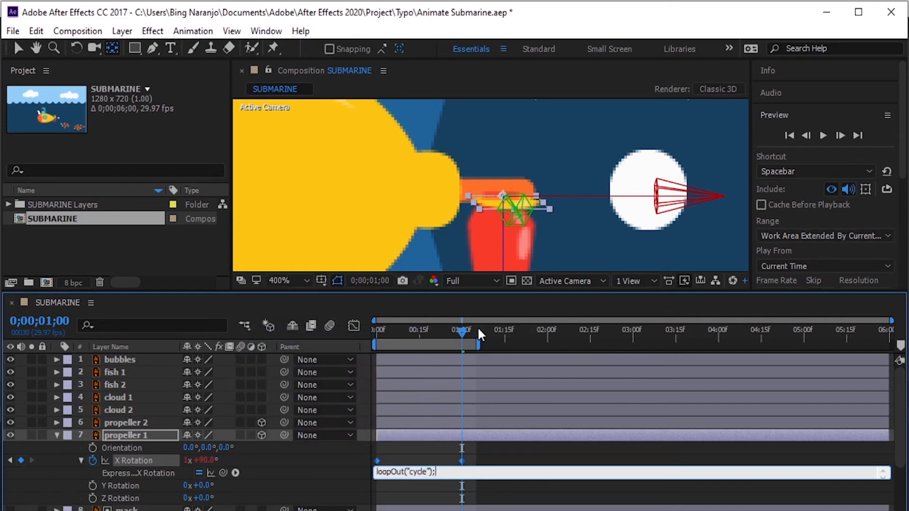
# - Preview the spinning propeller blades, return to the start of the timeline and collapse propeller 1
pyautogui.click(822, 136)
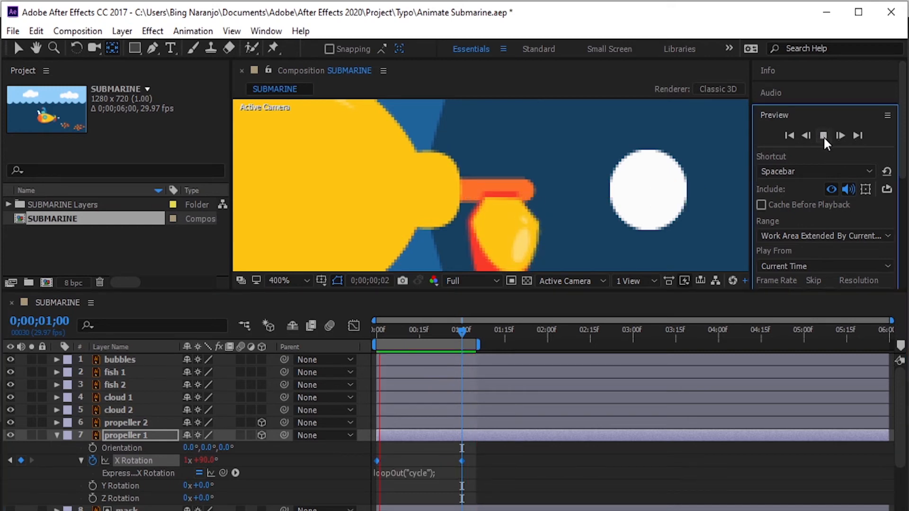
pyautogui.click(823, 136)
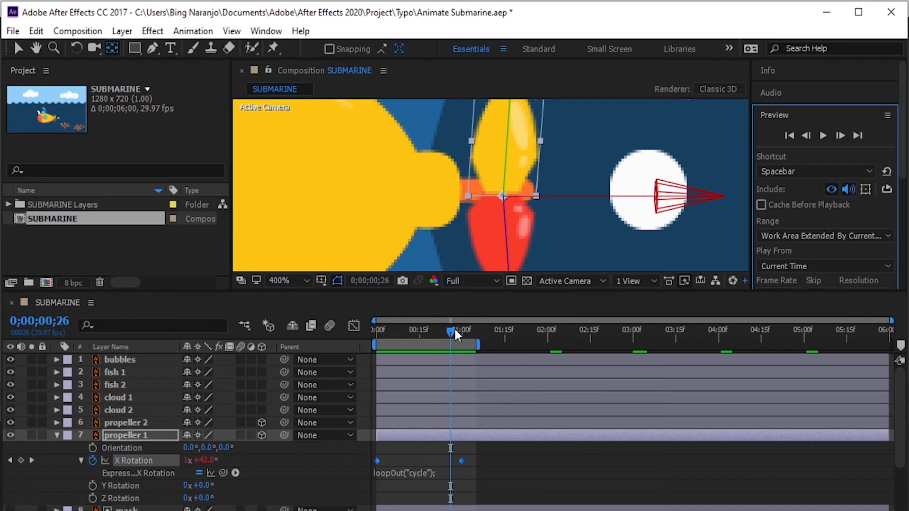
pyautogui.moveTo(454, 328); pyautogui.dragTo(307, 336)
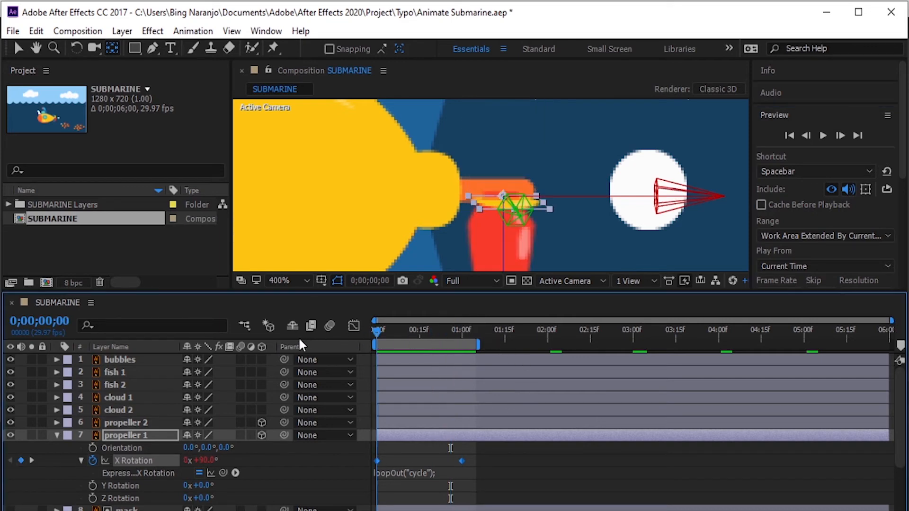
pyautogui.click(56, 435)
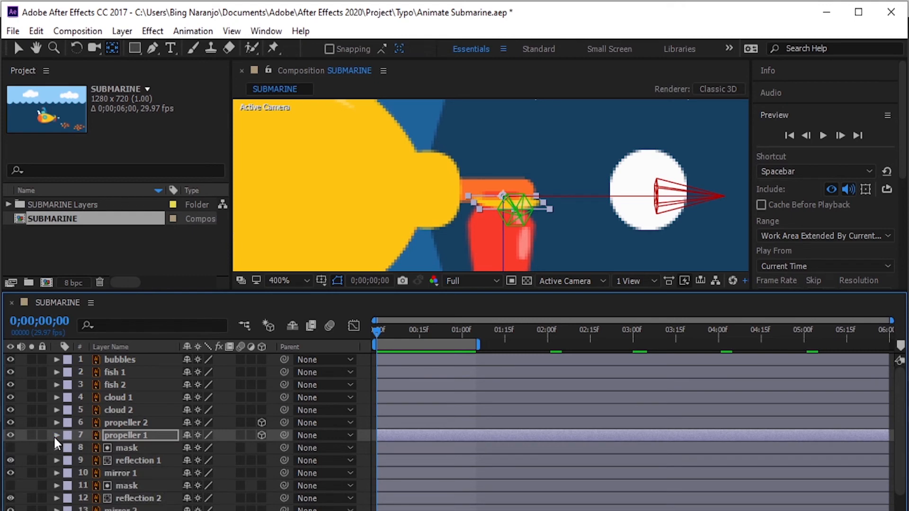
# - Duplicate propeller 1 and propeller 2 and stack both copies together directly above the original layers
pyautogui.keyDown('shift'); pyautogui.click(155, 421); pyautogui.keyUp('shift')
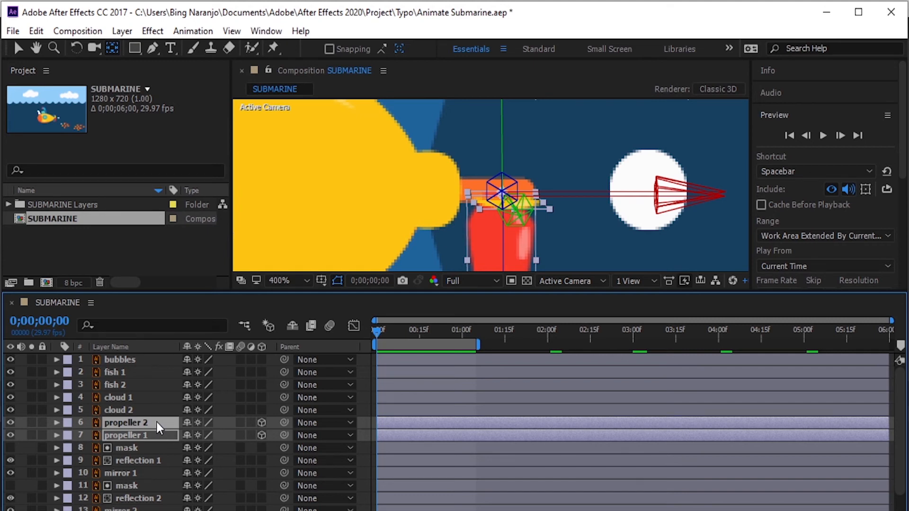
pyautogui.hotkey('ctrl', 'd')
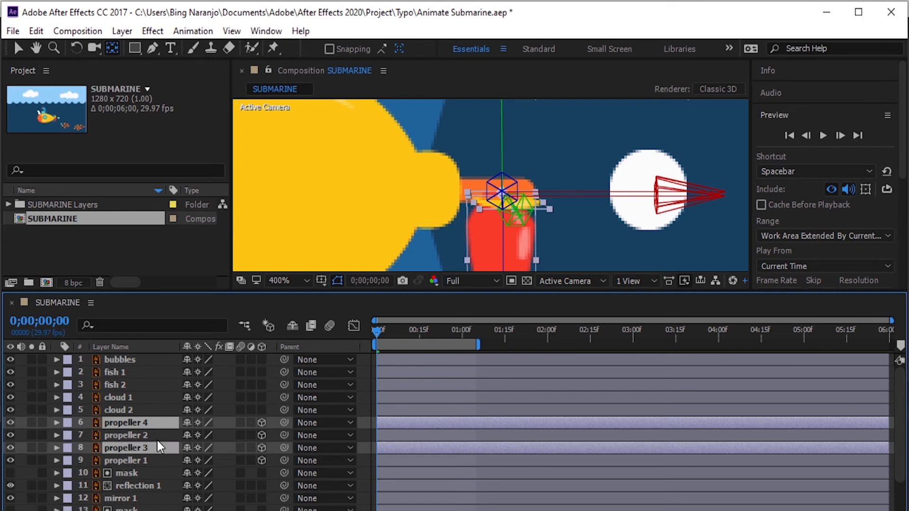
pyautogui.moveTo(157, 446); pyautogui.dragTo(157, 432)
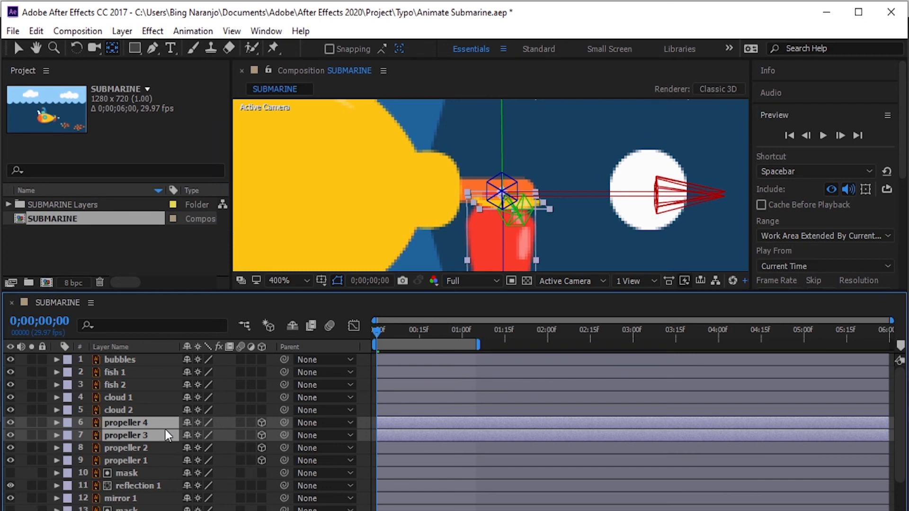
pyautogui.click(165, 447)
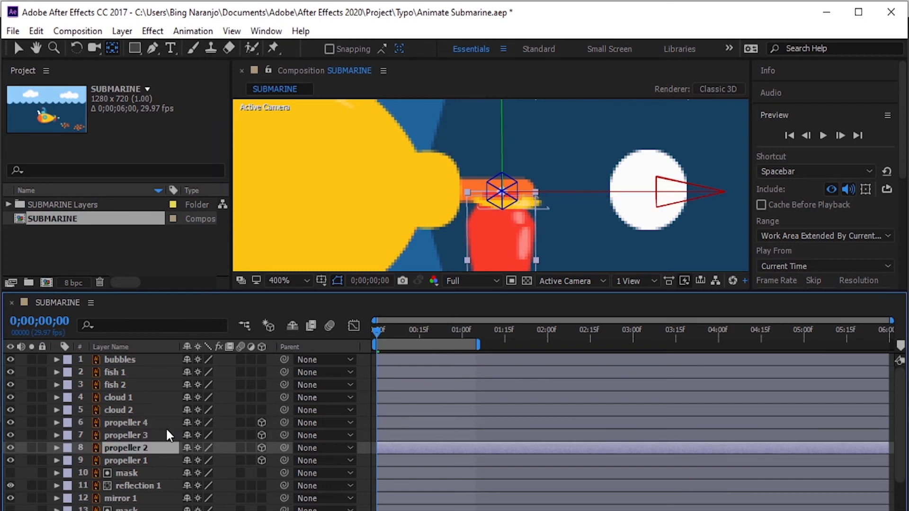
# - Reveal the keyframes of propeller 3 and propeller 4 and set propeller 3's first X Rotation keyframe to -90°
pyautogui.click(167, 428)
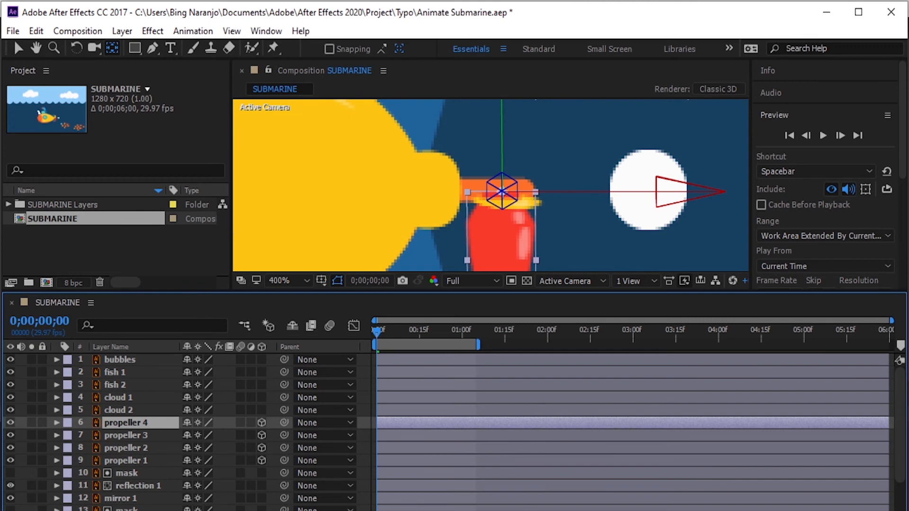
pyautogui.click(158, 438)
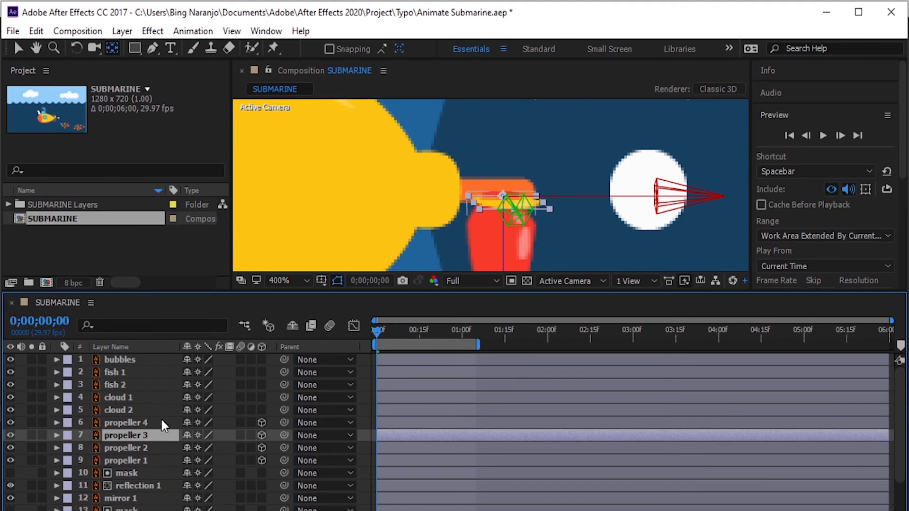
pyautogui.keyDown('ctrl'); pyautogui.click(160, 420); pyautogui.keyUp('ctrl')
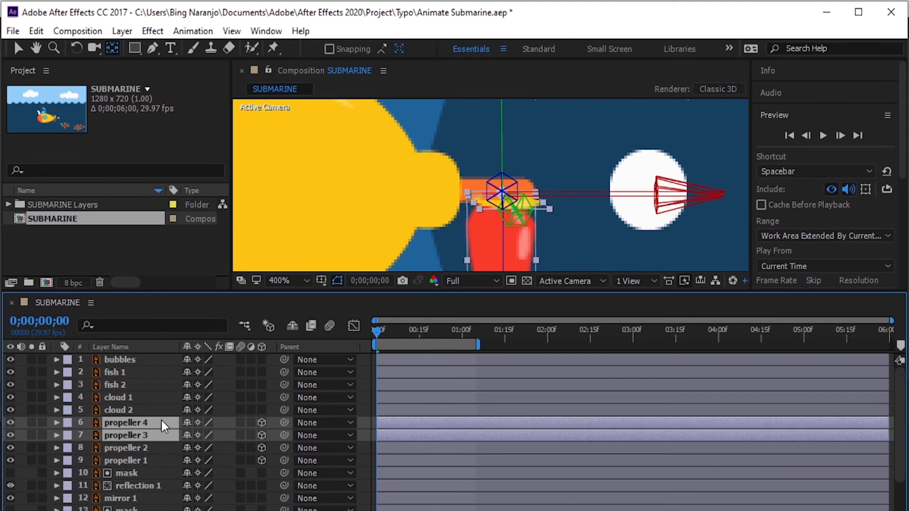
pyautogui.press('u')
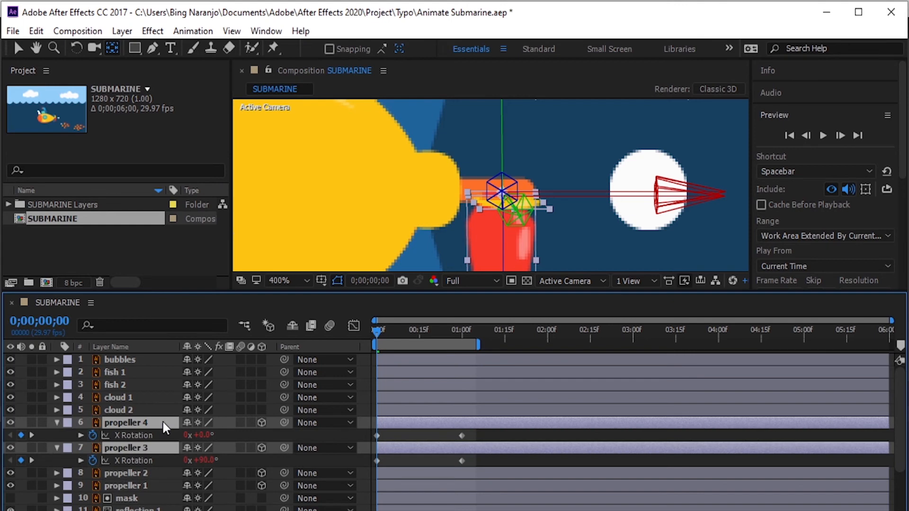
pyautogui.click(377, 462)
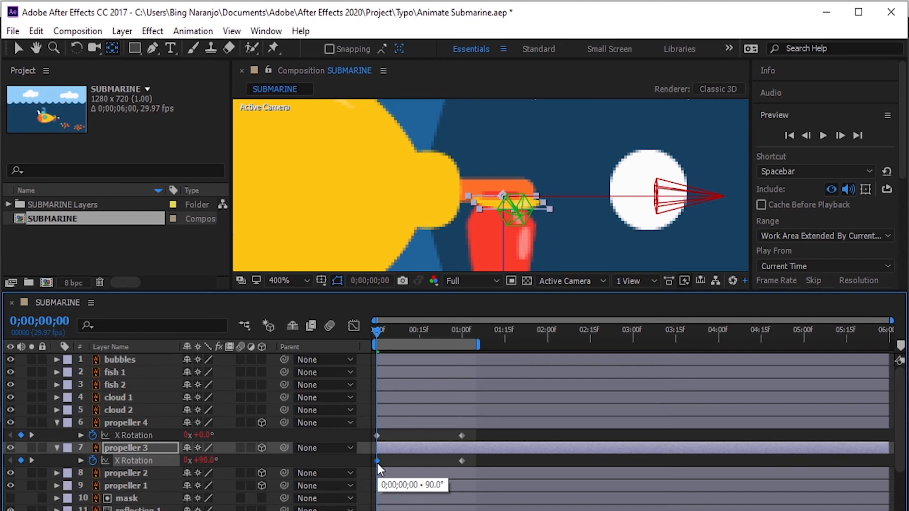
pyautogui.click(201, 461)
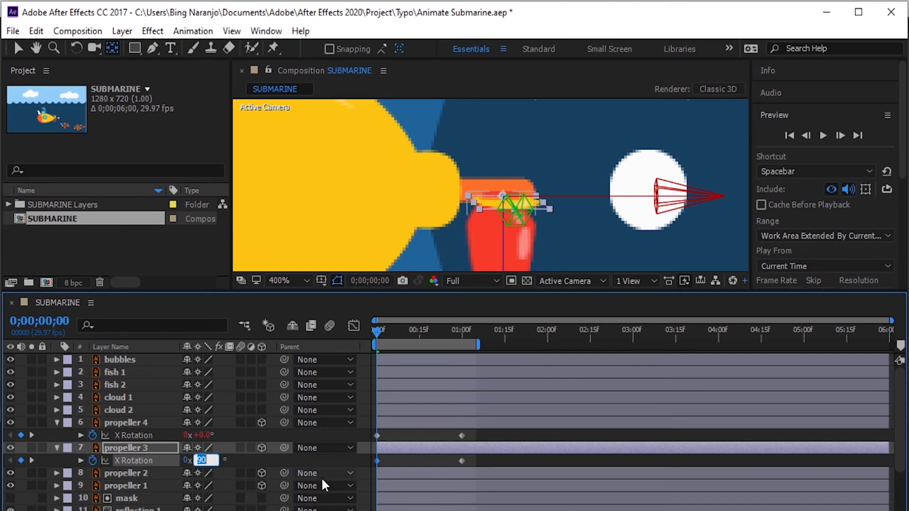
pyautogui.write('-90')
pyautogui.click(314, 455)
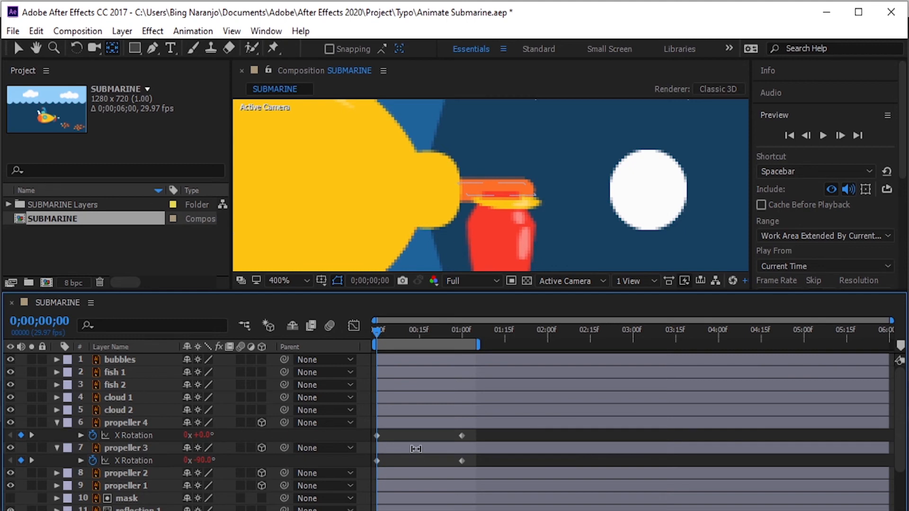
# - Scrub propeller 3's starting X Rotation to -95° to test the blade's angle and reset it to -90°
pyautogui.moveTo(387, 461); pyautogui.dragTo(373, 469)
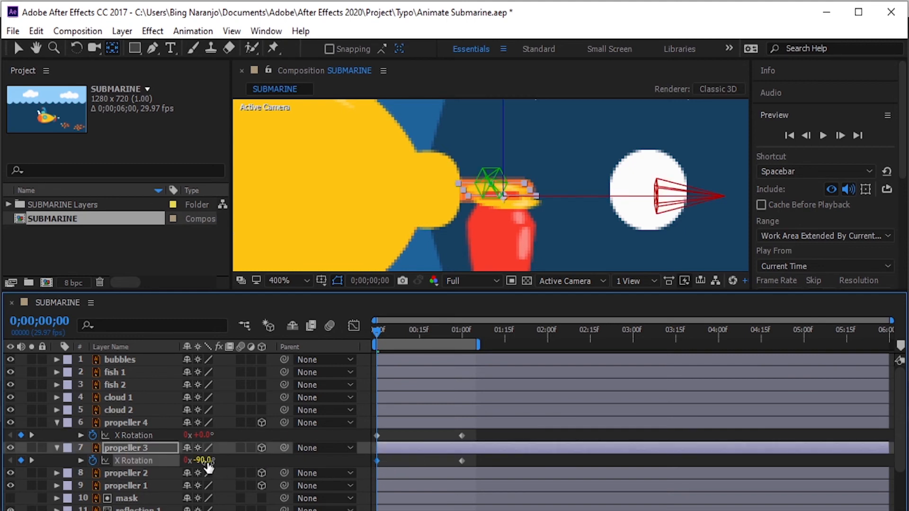
pyautogui.moveTo(209, 467); pyautogui.dragTo(203, 468)
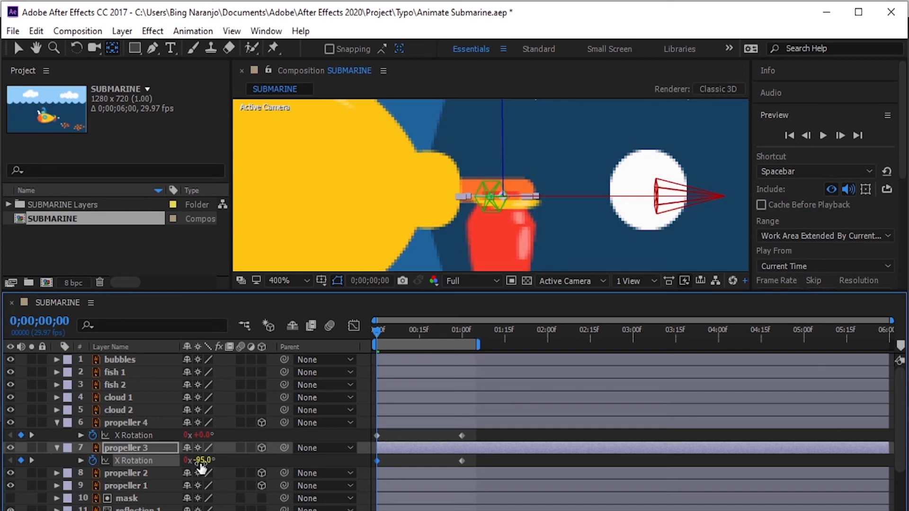
pyautogui.click(201, 463)
pyautogui.write('-90')
pyautogui.press('Return')
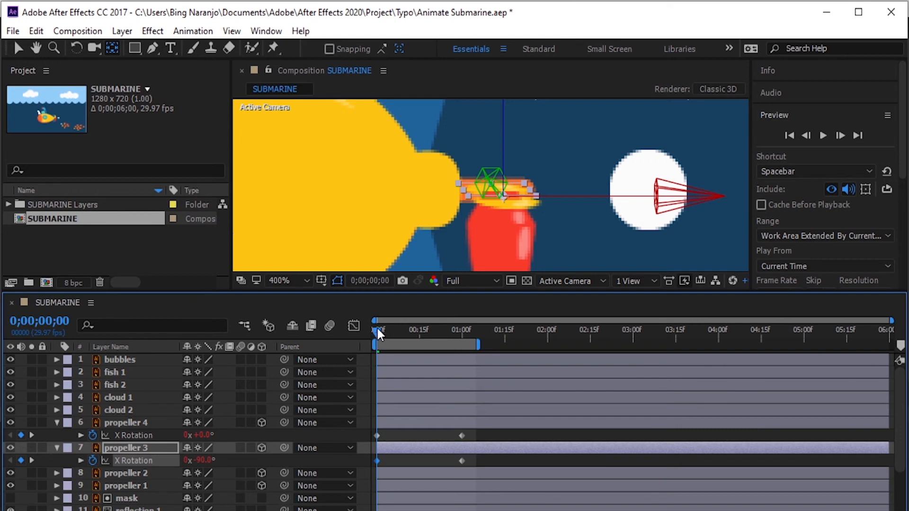
# - Replace propeller 3's X Rotation keyframe at 1 second with a new one of 1x-90°
pyautogui.moveTo(376, 331); pyautogui.dragTo(462, 325)
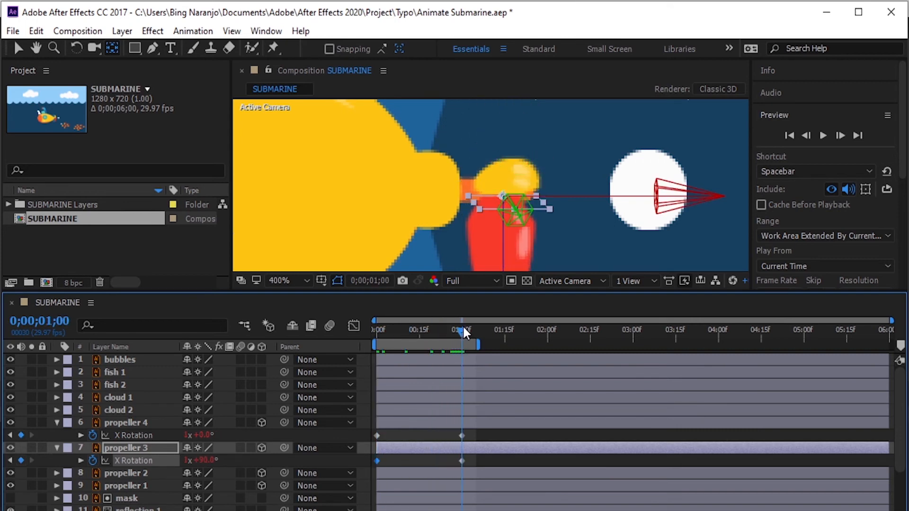
pyautogui.click(462, 461)
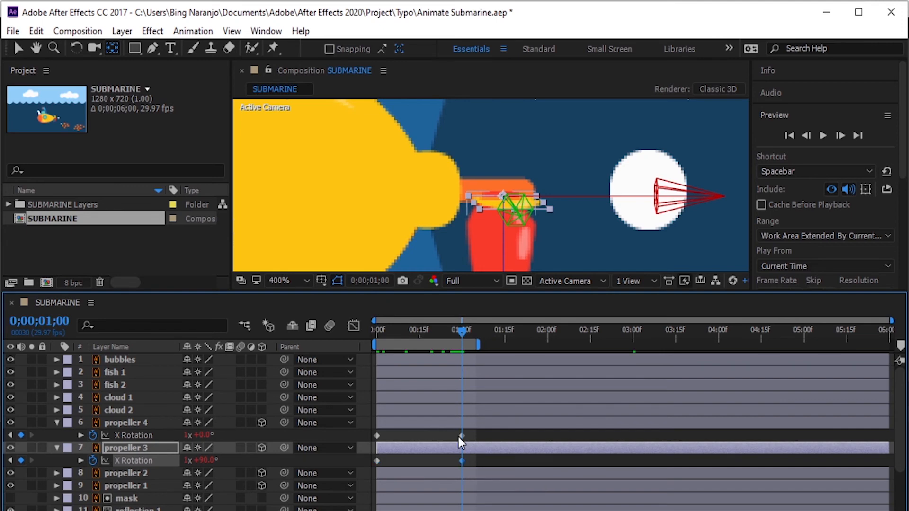
pyautogui.press('Delete')
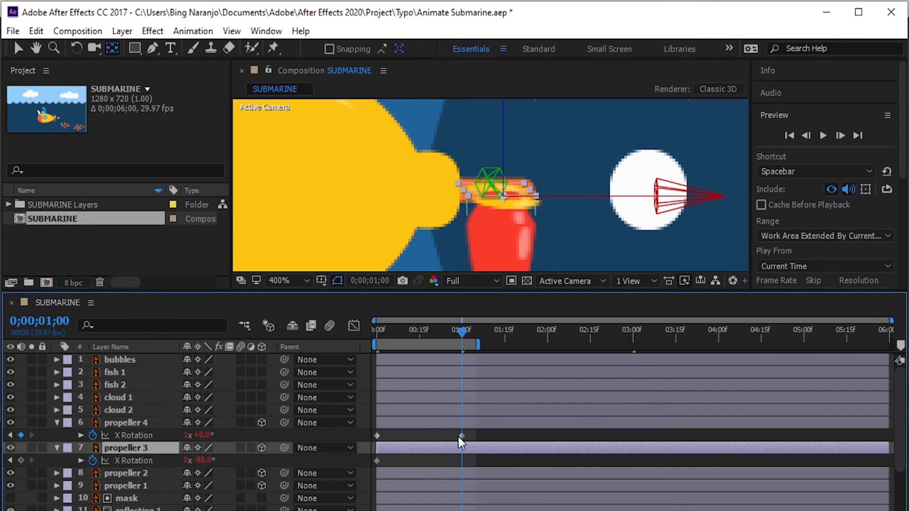
pyautogui.click(186, 460)
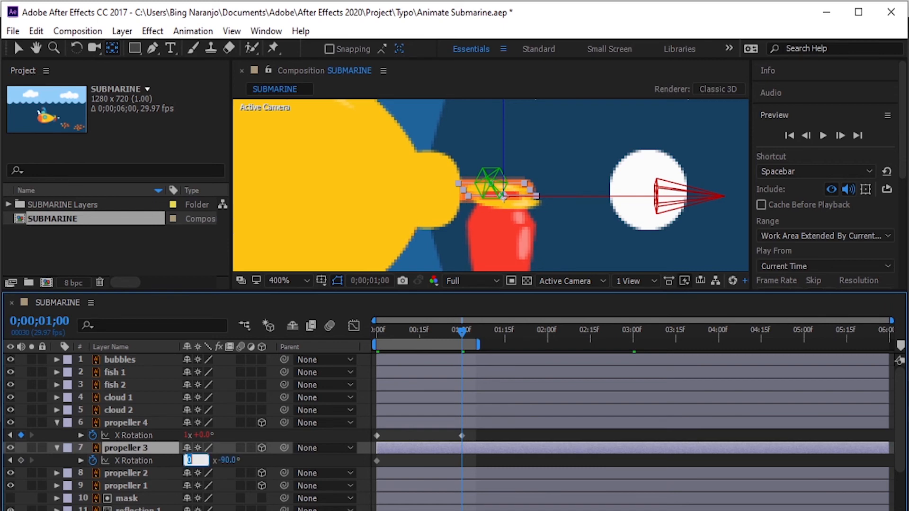
pyautogui.write('1')
pyautogui.press('Return')
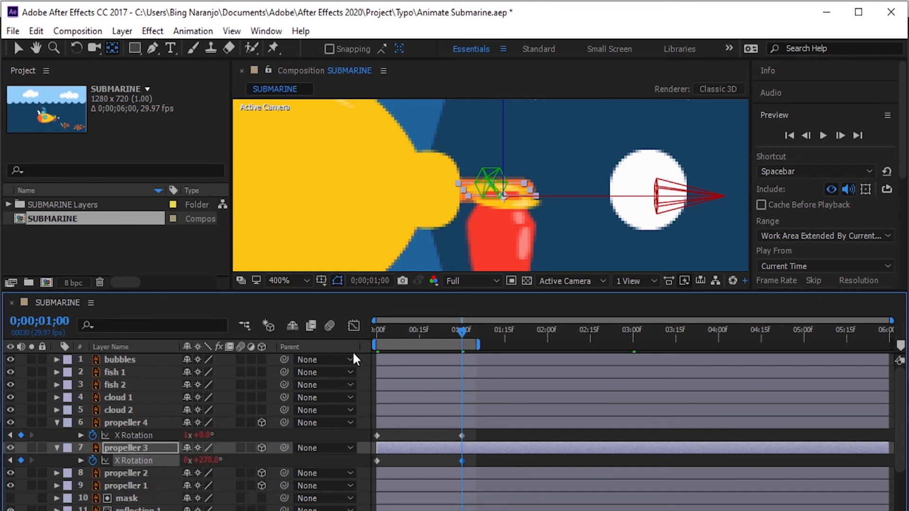
# - Set propeller 4's X Rotation keyframe at the start of the timeline to 180°
pyautogui.press('Home')
pyautogui.click(377, 436)
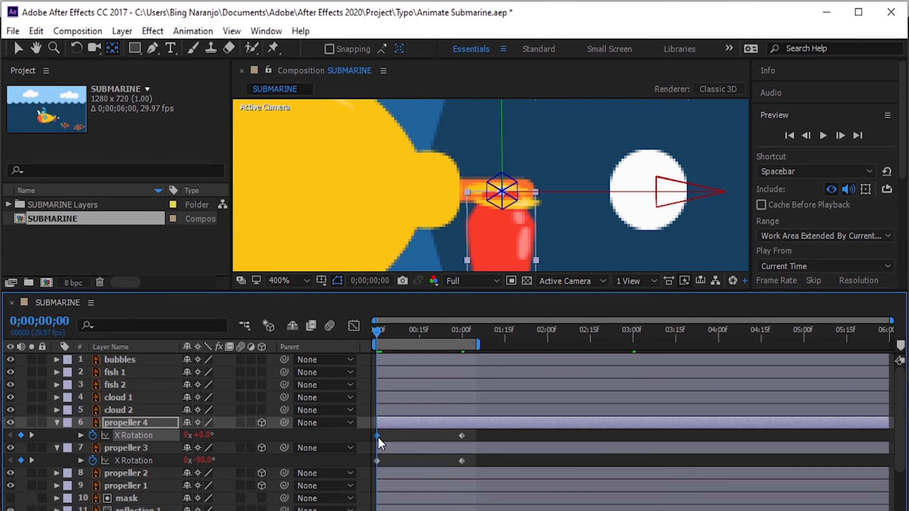
pyautogui.click(205, 436)
pyautogui.write('180')
pyautogui.press('Return')
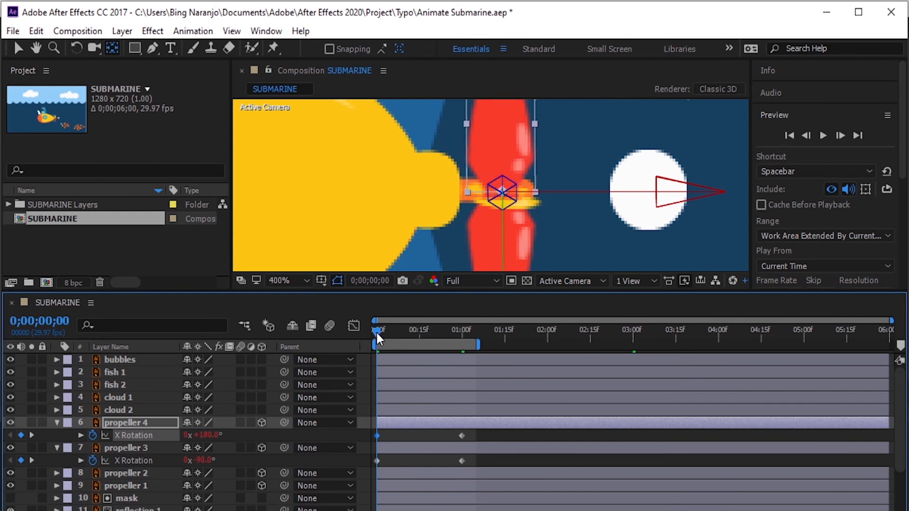
# - Replace propeller 4's X Rotation keyframe at 1 second with a new one of 1x+180°
pyautogui.moveTo(405, 336); pyautogui.dragTo(460, 337)
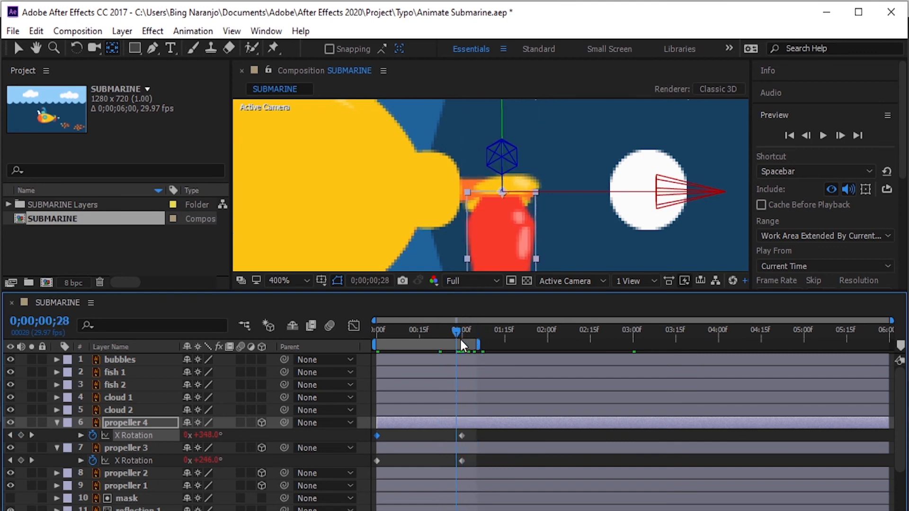
pyautogui.click(462, 436)
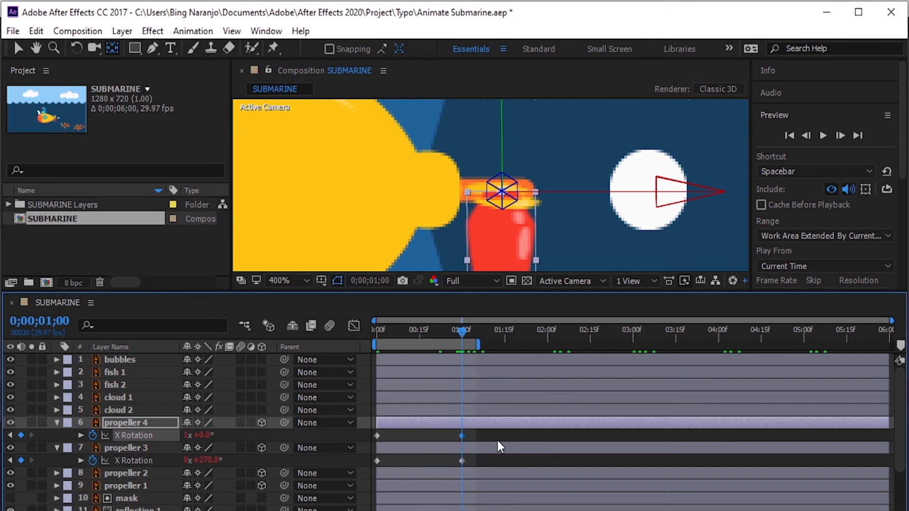
pyautogui.press('Delete')
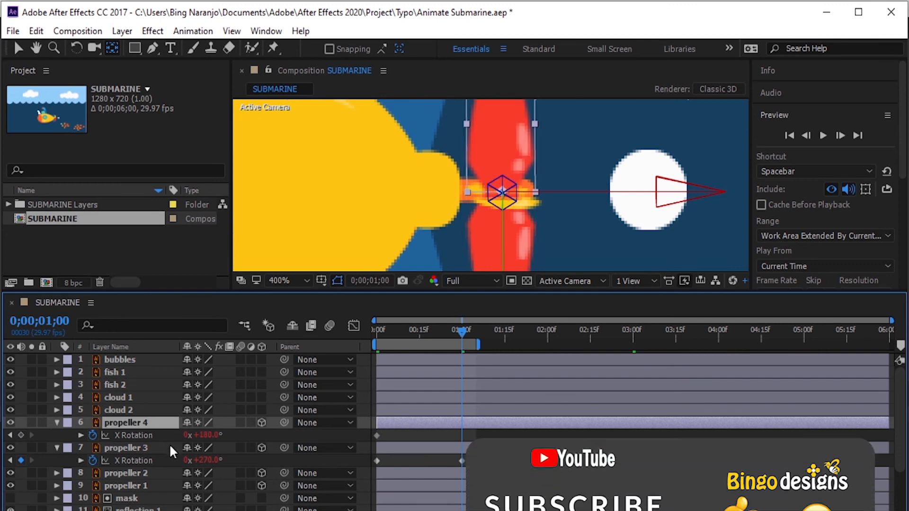
pyautogui.click(188, 434)
pyautogui.write('1')
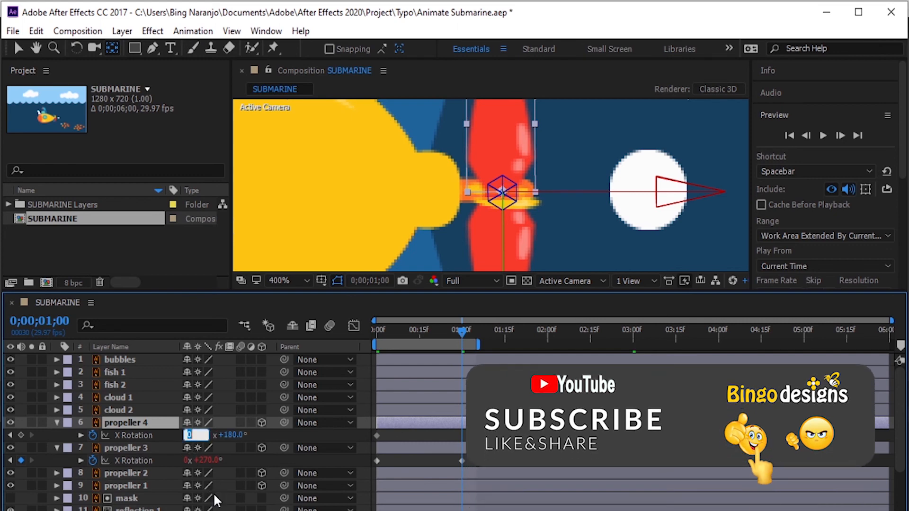